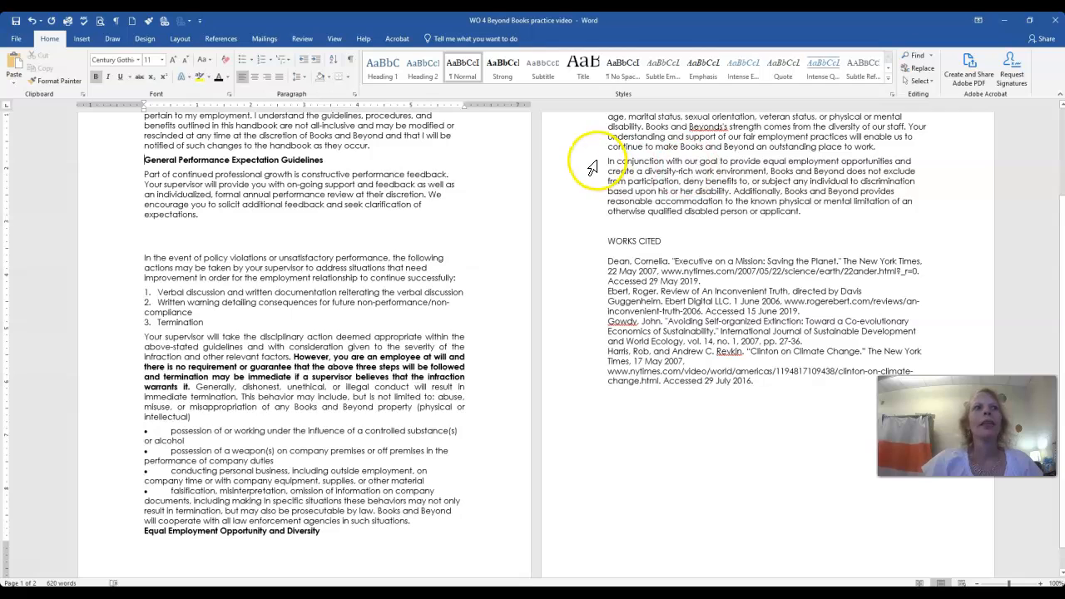
Step: Try to indent the first line of the "In conjunction with our goal" paragraph with a tab, and remove it again
{"action": "double_click", "coordinate": [580, 160]}
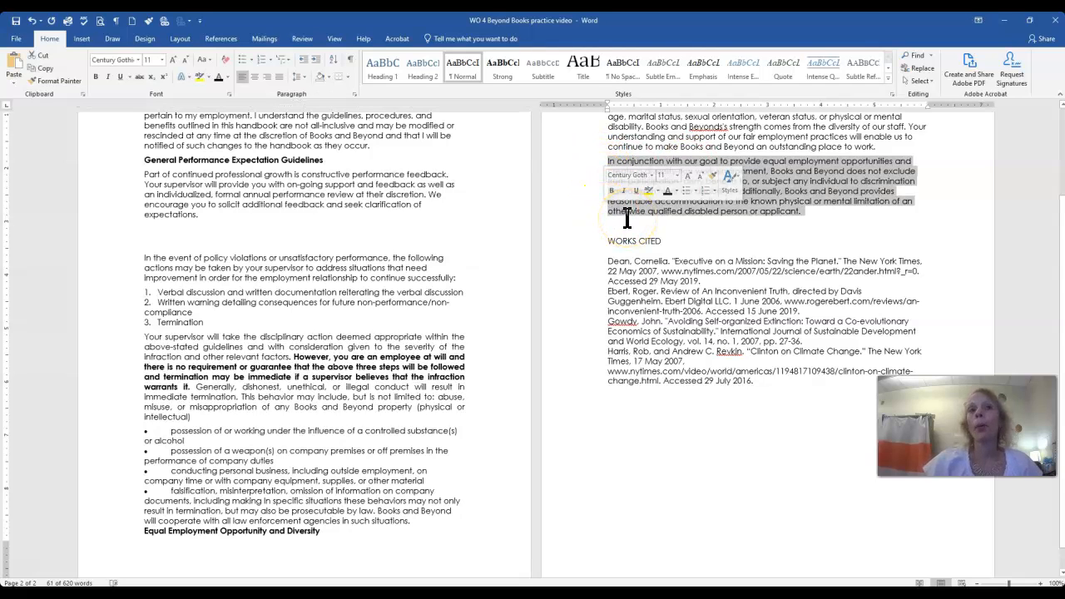
{"action": "left_click", "coordinate": [611, 165]}
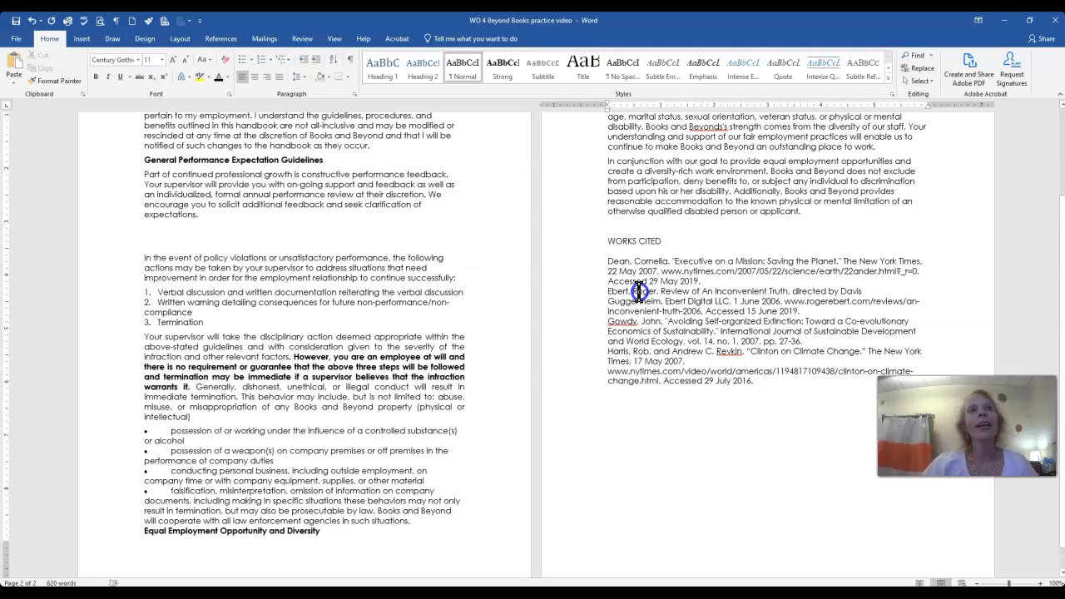
{"action": "key", "text": "Tab"}
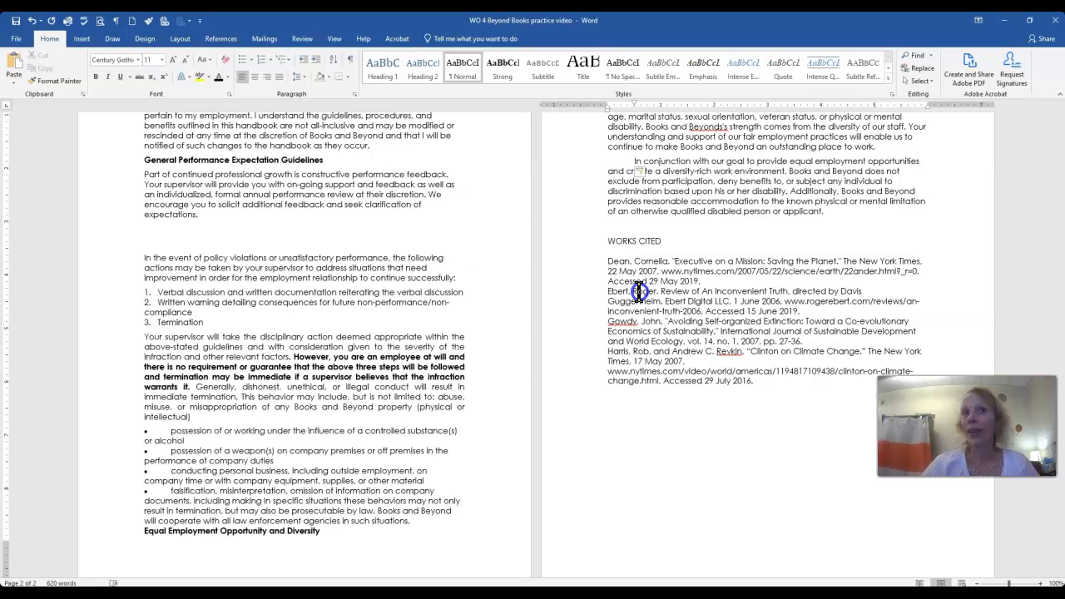
{"action": "key", "text": "BackSpace"}
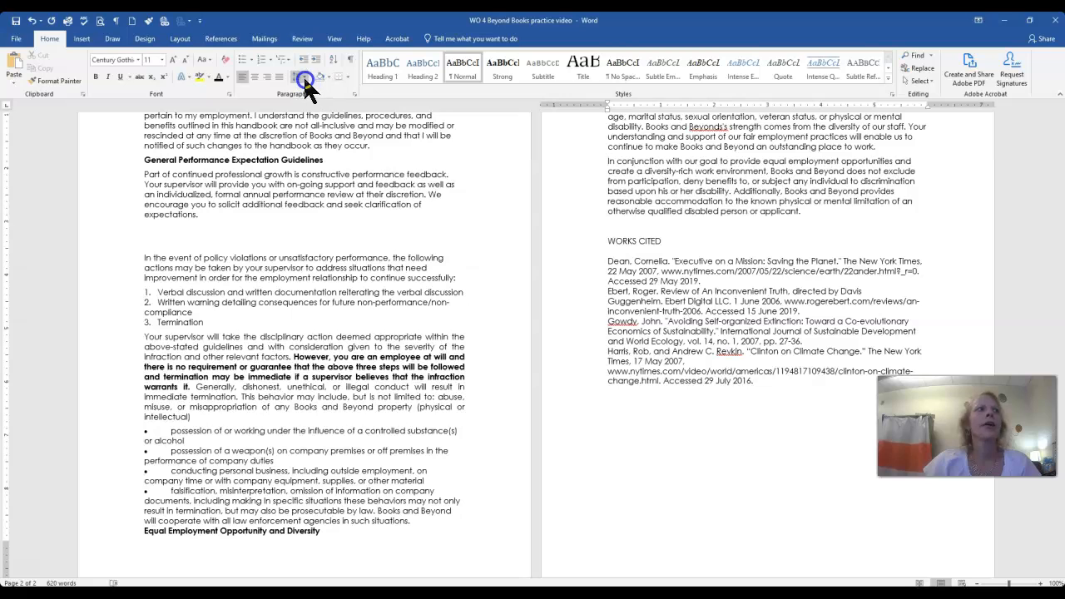
Step: Apply a First line special indent to the "In conjunction with our goal" paragraph
{"action": "left_click", "coordinate": [358, 95]}
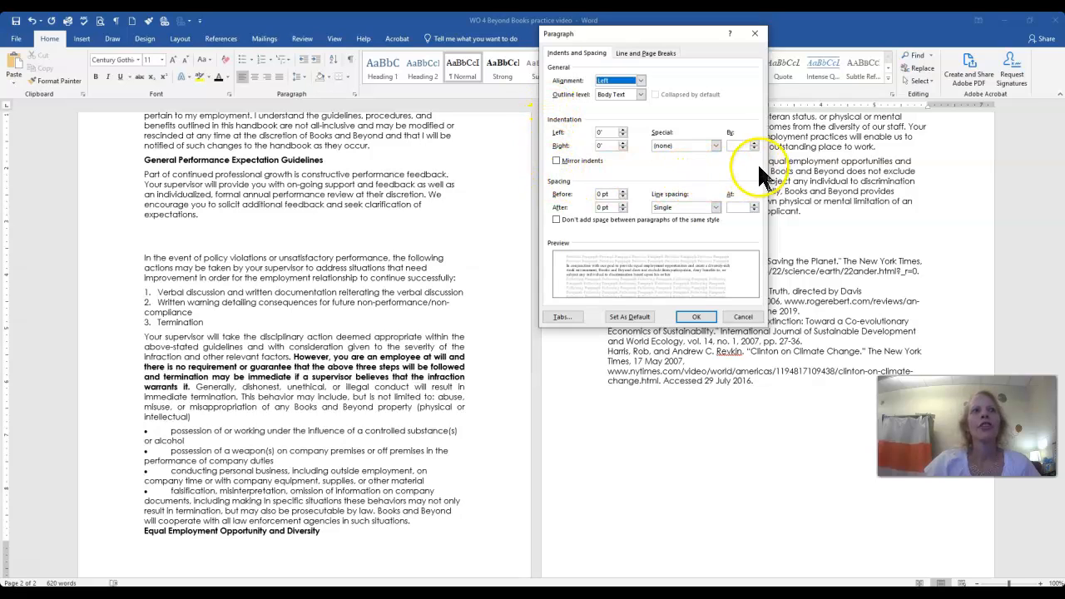
{"action": "left_click", "coordinate": [714, 145]}
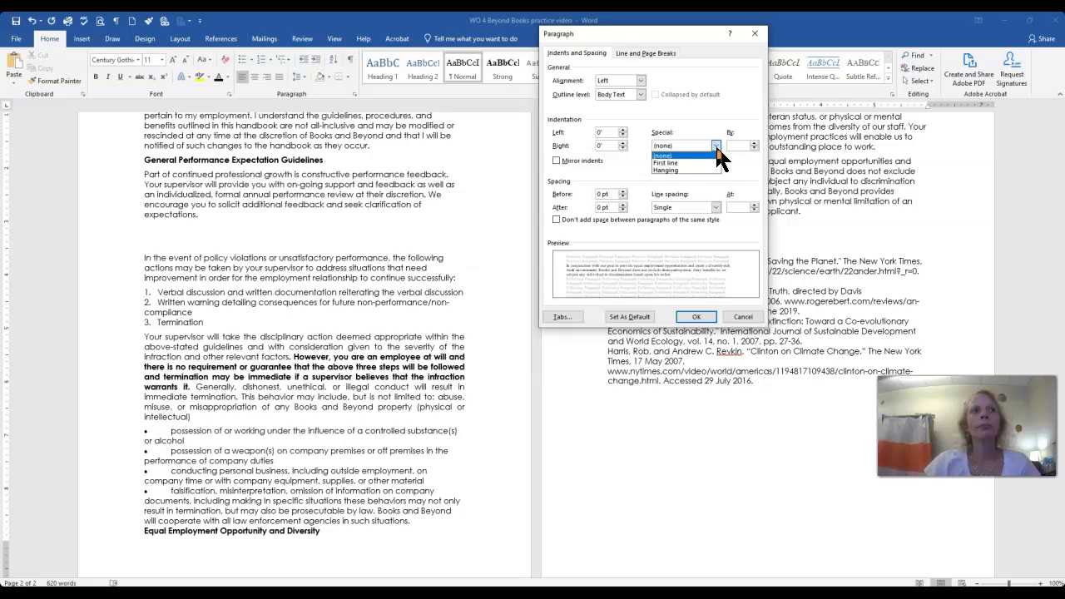
{"action": "left_click", "coordinate": [676, 164]}
{"action": "left_click", "coordinate": [697, 317]}
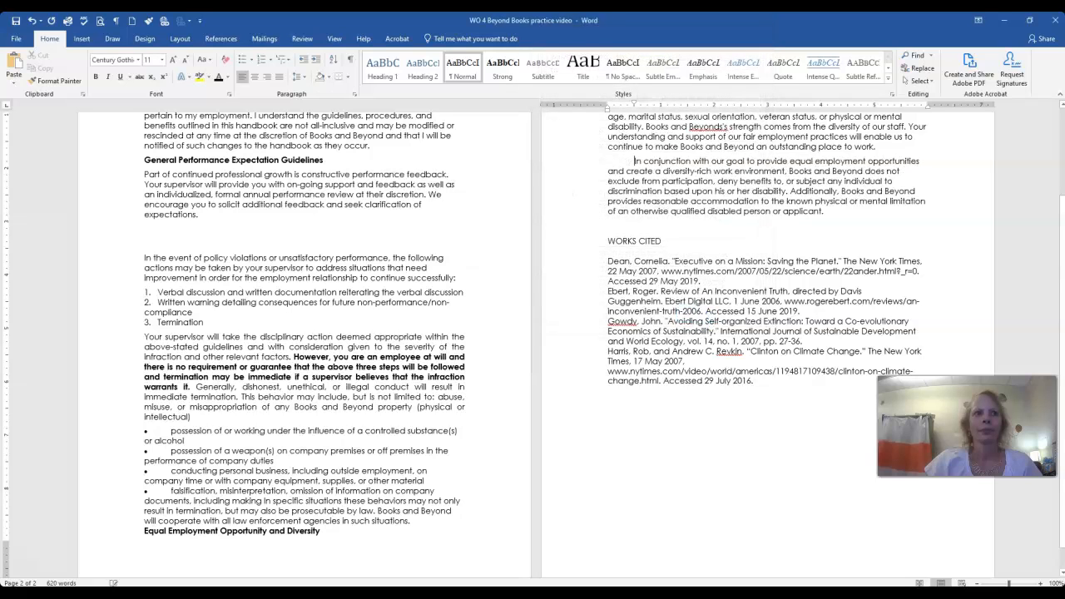
Step: Apply a Hanging special indent to all the source entries below the WORKS CITED heading
{"action": "left_click", "coordinate": [653, 243]}
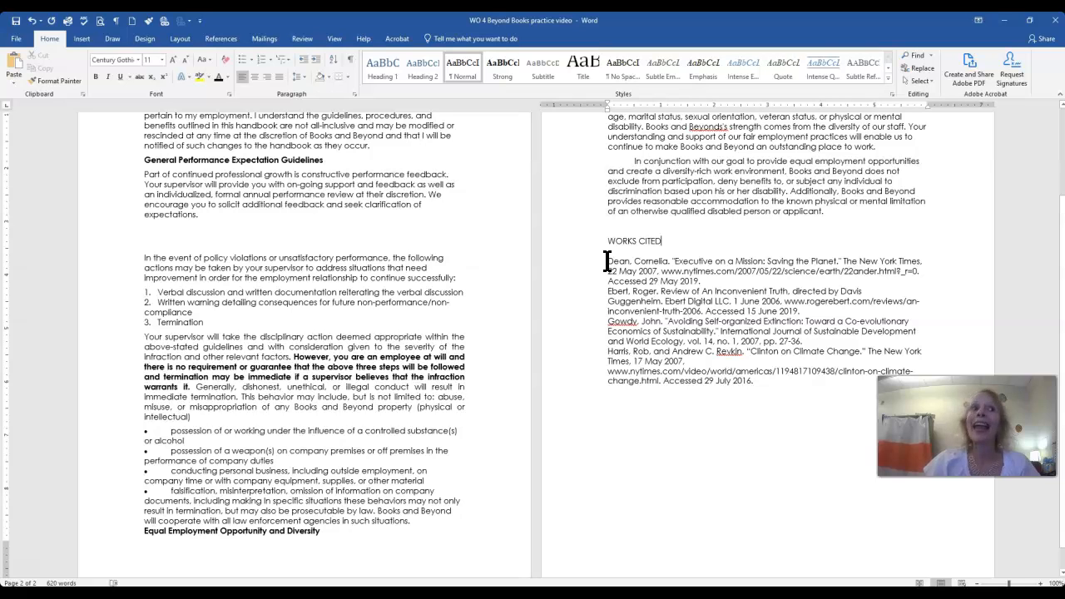
{"action": "left_click_drag", "start_coordinate": [607, 261], "coordinate": [756, 376]}
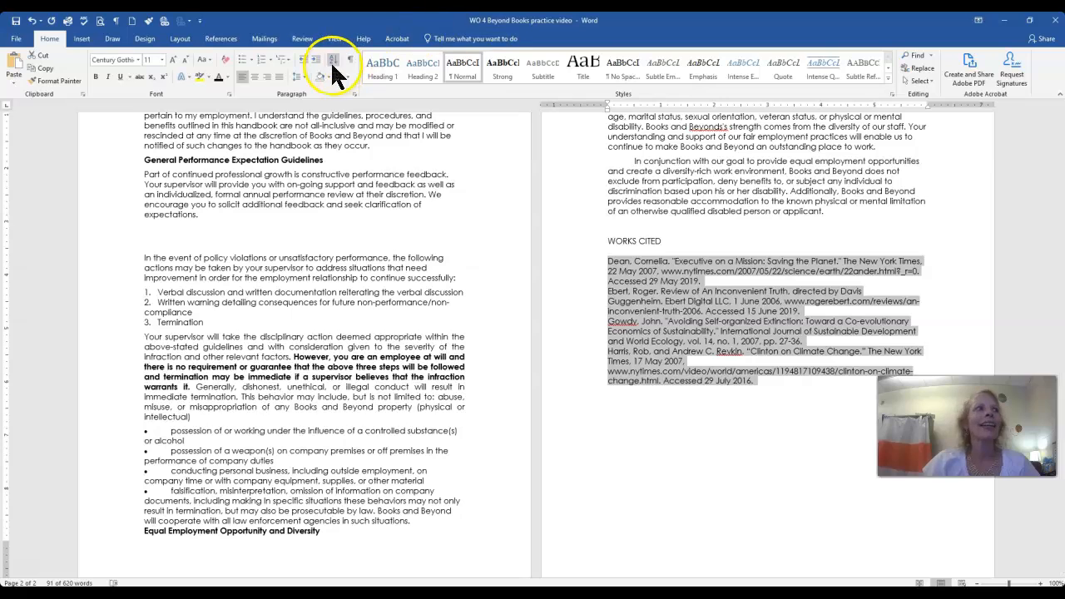
{"action": "left_click", "coordinate": [358, 94]}
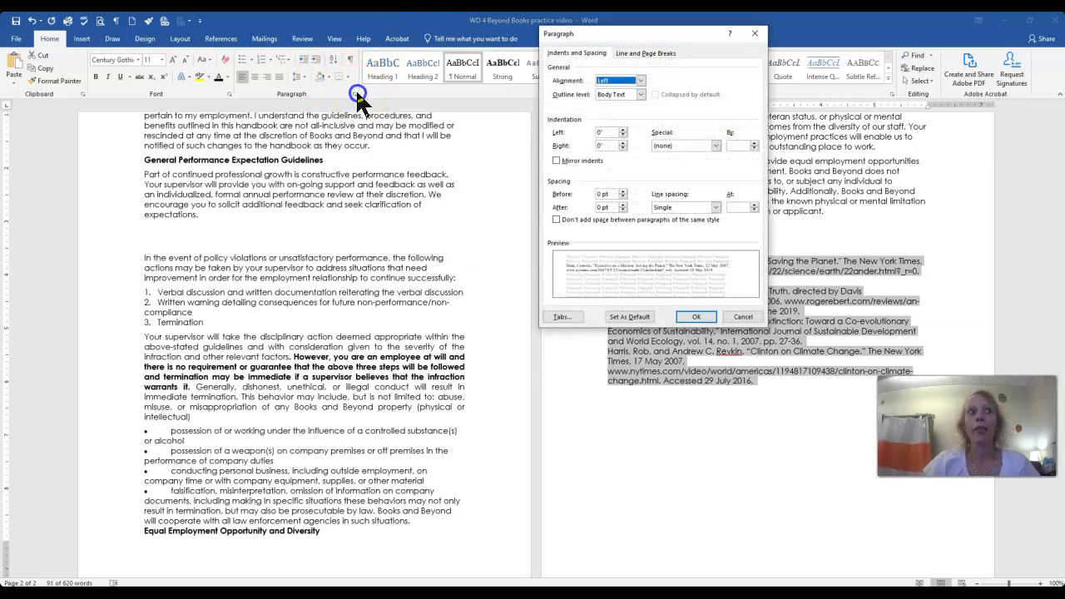
{"action": "left_click", "coordinate": [667, 146]}
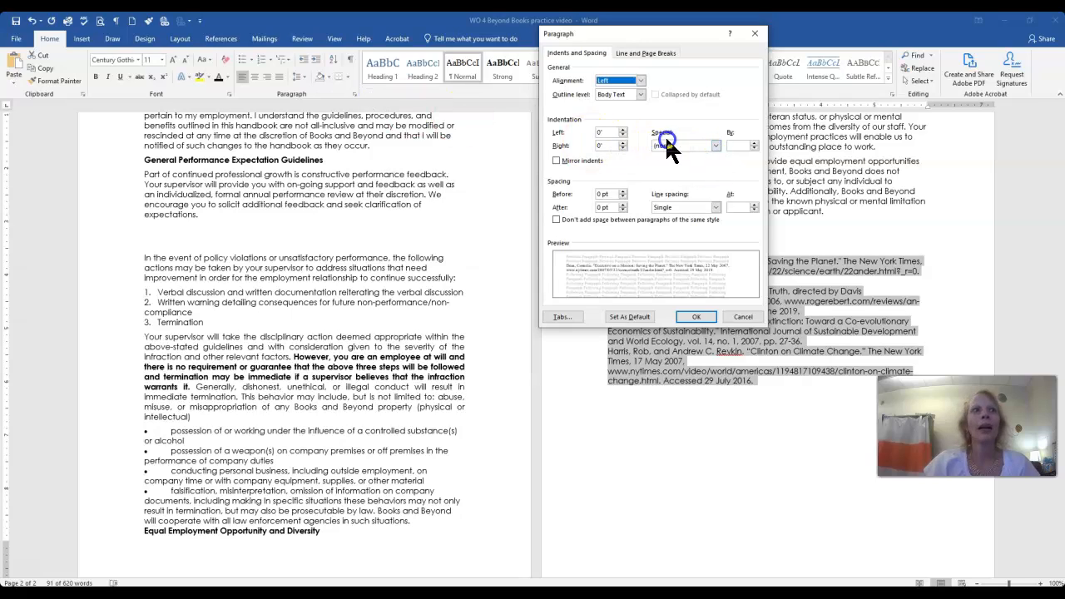
{"action": "left_click", "coordinate": [713, 146]}
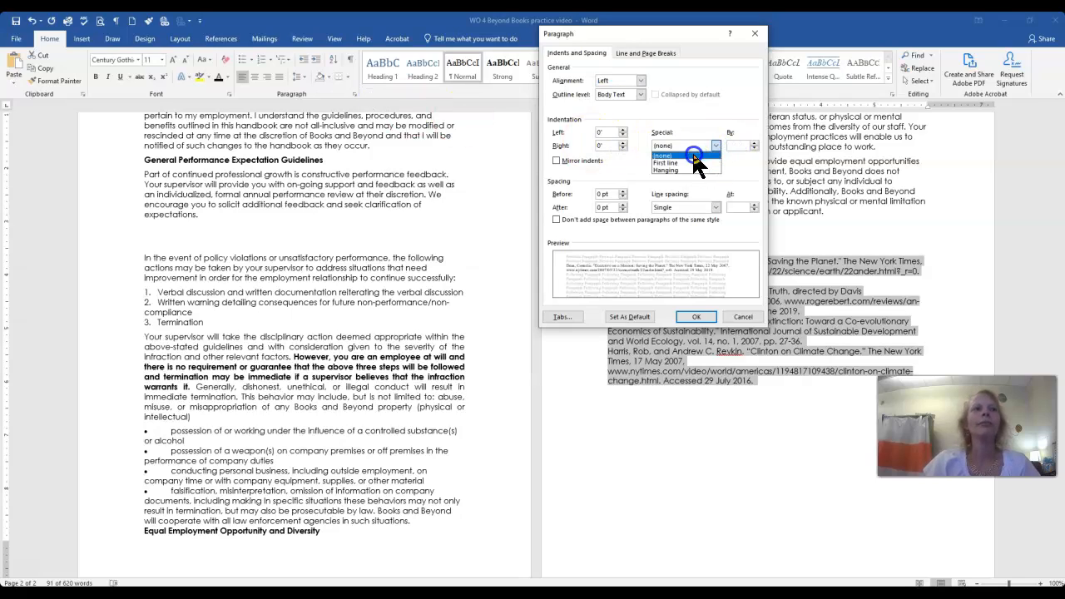
{"action": "left_click", "coordinate": [670, 169]}
{"action": "left_click", "coordinate": [702, 319]}
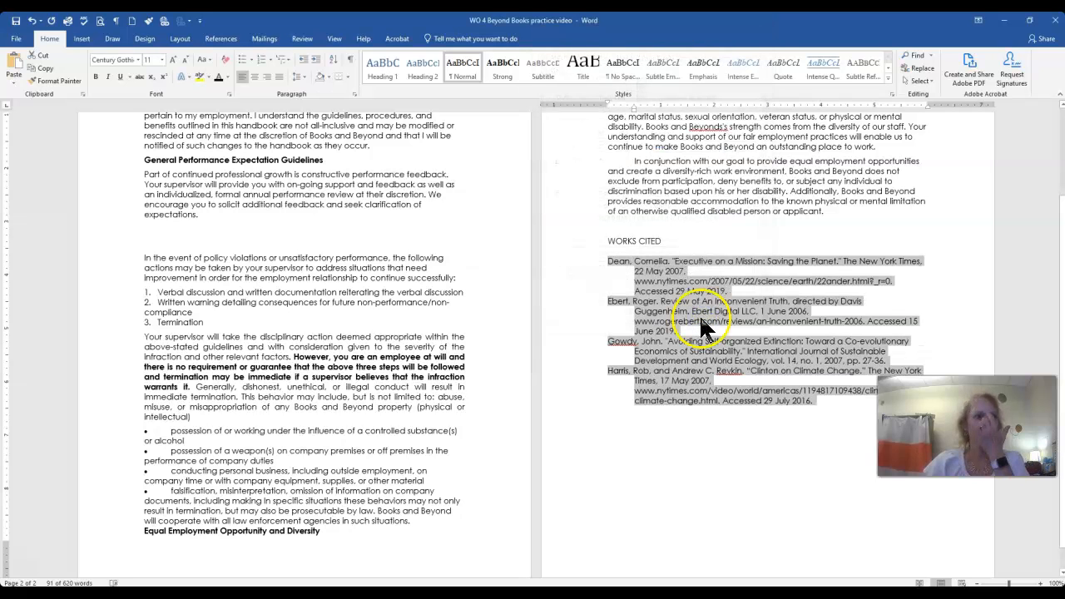
{"action": "left_click", "coordinate": [637, 347]}
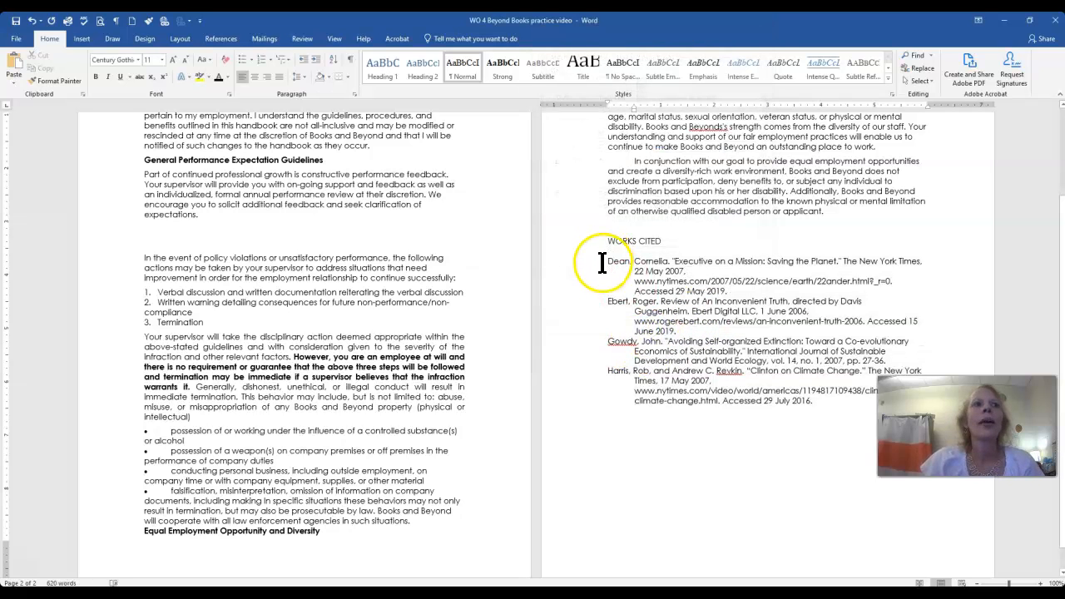
{"action": "left_click", "coordinate": [608, 263]}
Step: Delete the blank lines above the "In the event of policy violations" paragraph
{"action": "scroll", "coordinate": [620, 412], "scroll_direction": "up", "scroll_amount": 3}
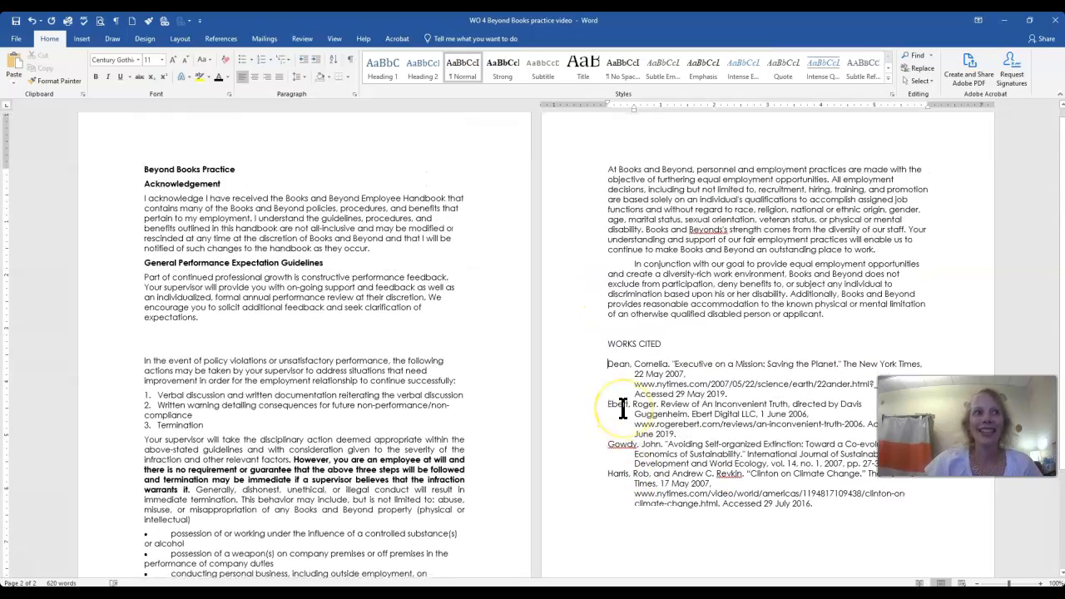
{"action": "scroll", "coordinate": [624, 407], "scroll_direction": "down", "scroll_amount": 4}
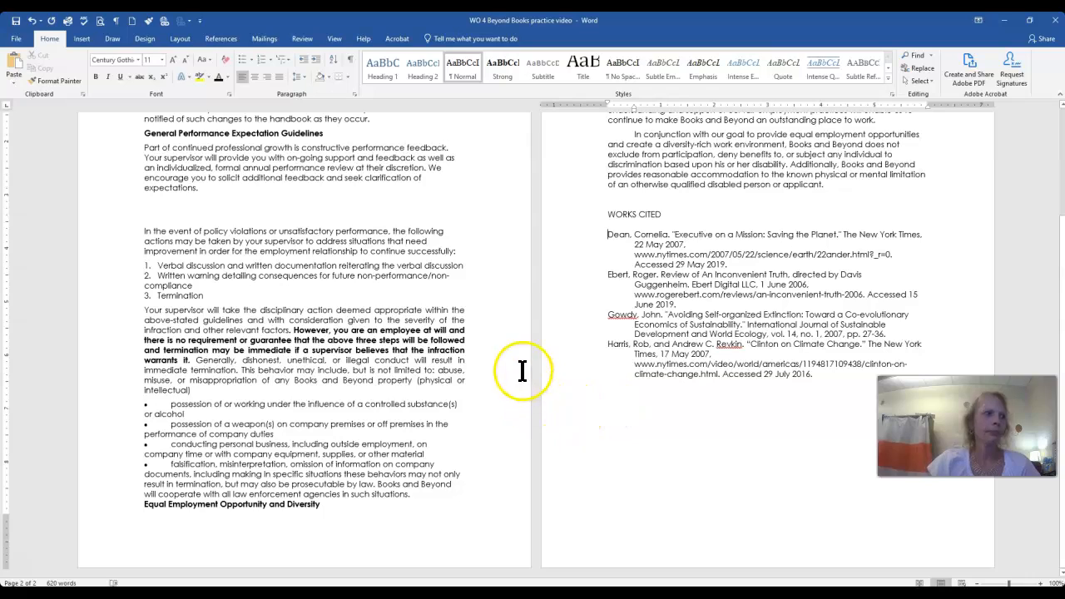
{"action": "left_click", "coordinate": [119, 506]}
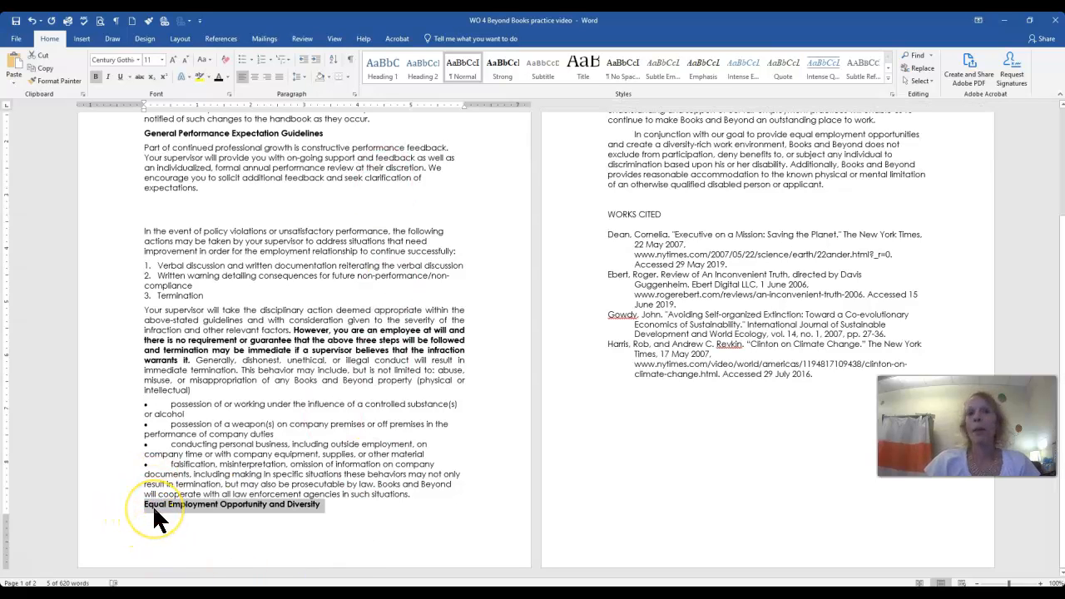
{"action": "left_click", "coordinate": [193, 215]}
{"action": "key", "text": "Delete"}
{"action": "key", "text": "Delete"}
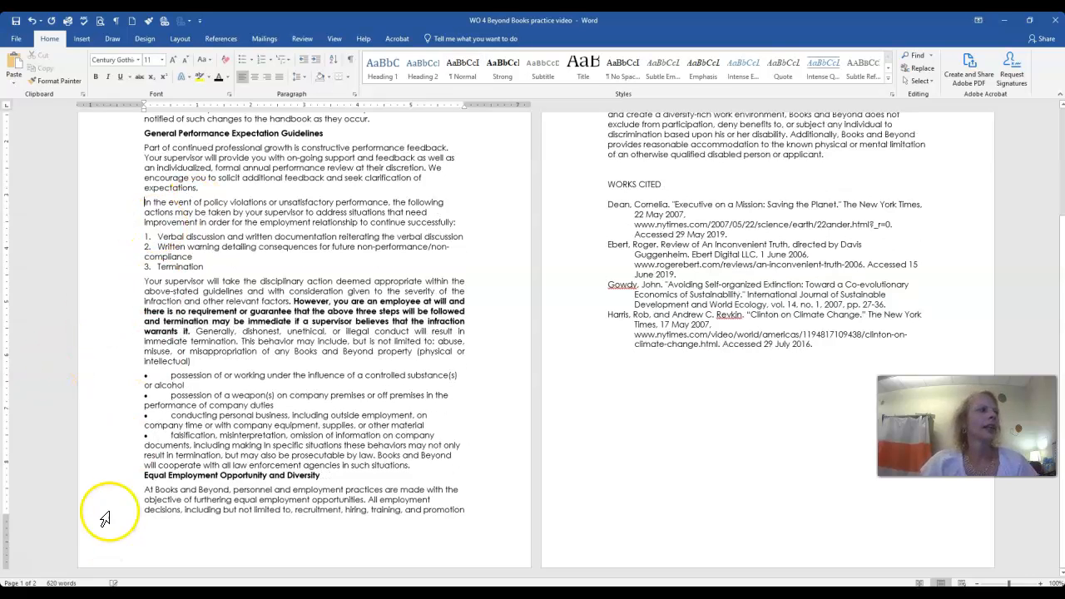
Step: Set the spacing before the "Equal Employment Opportunity and Diversity" heading to 18 pt
{"action": "left_click", "coordinate": [124, 476]}
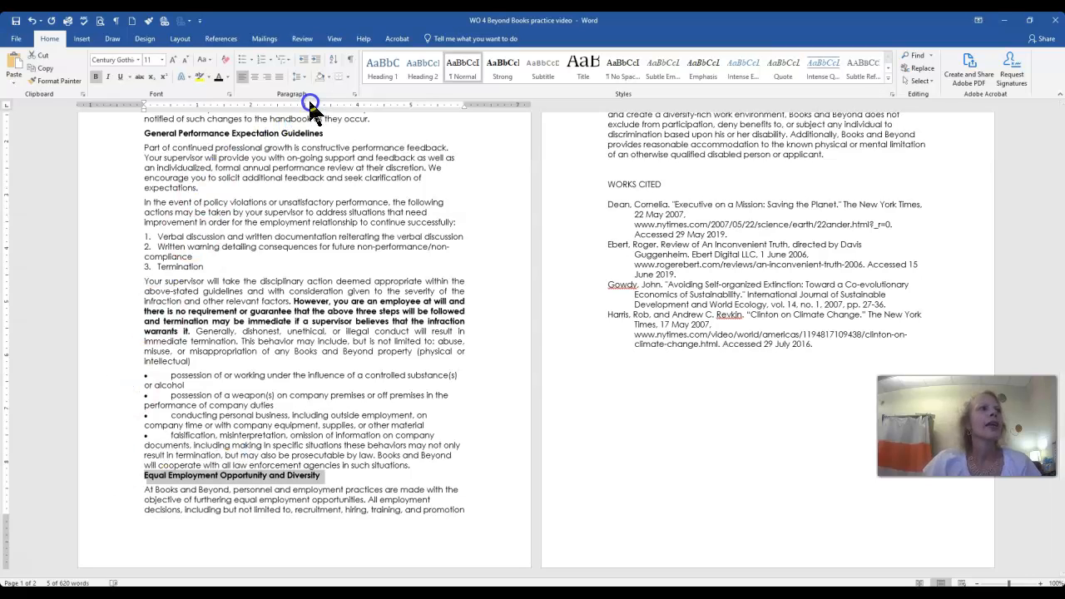
{"action": "left_click", "coordinate": [353, 94]}
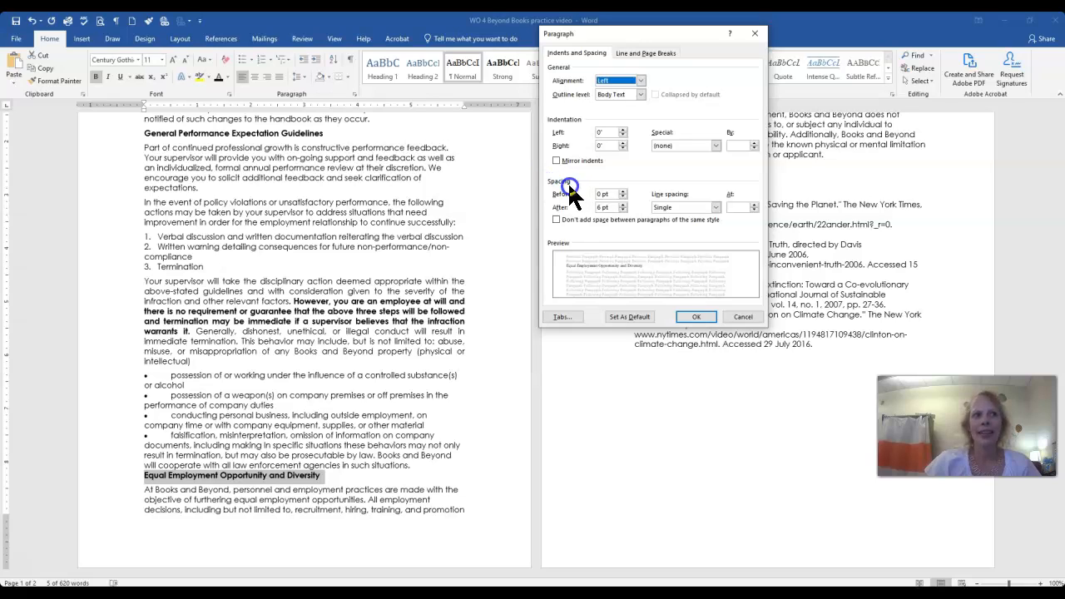
{"action": "left_click", "coordinate": [623, 192]}
{"action": "left_click", "coordinate": [623, 191]}
{"action": "left_click", "coordinate": [624, 191]}
{"action": "left_click", "coordinate": [696, 317]}
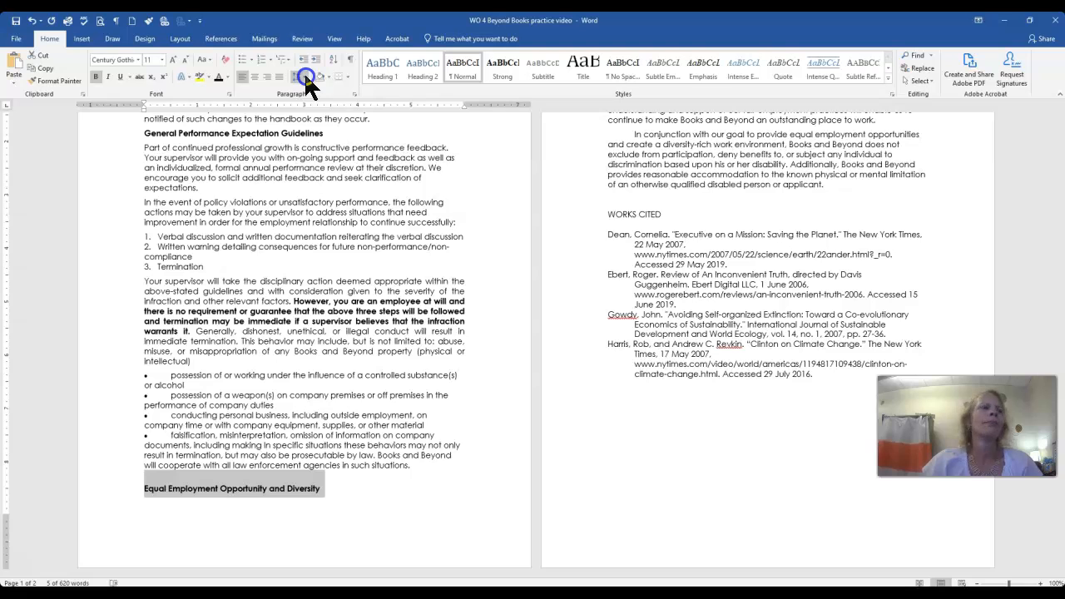
Step: Reduce the spacing before the "Equal Employment Opportunity and Diversity" heading to 12 pt
{"action": "left_click", "coordinate": [352, 95]}
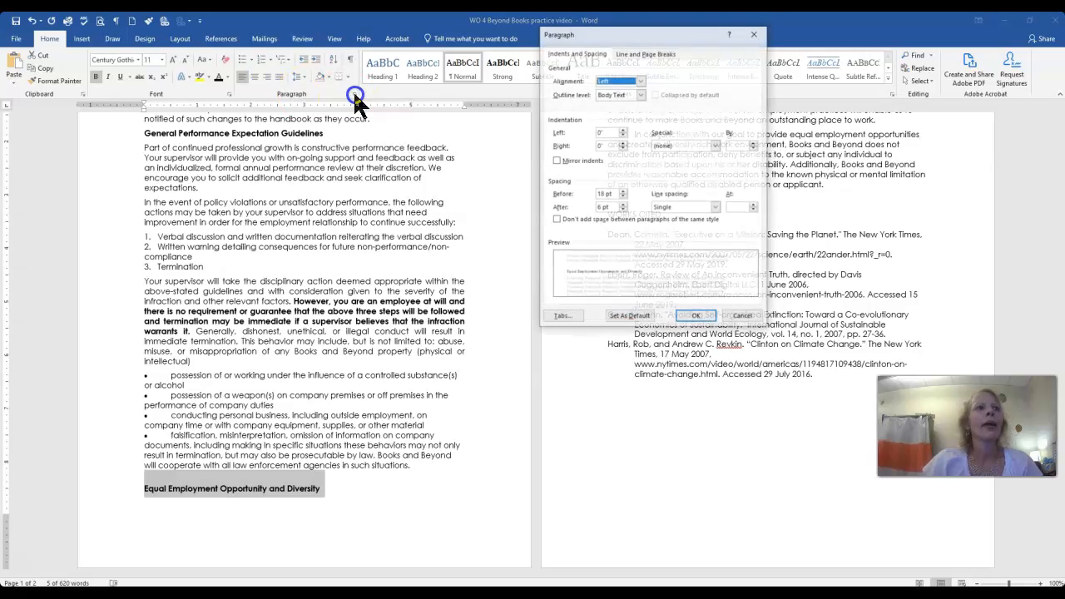
{"action": "left_click", "coordinate": [622, 198]}
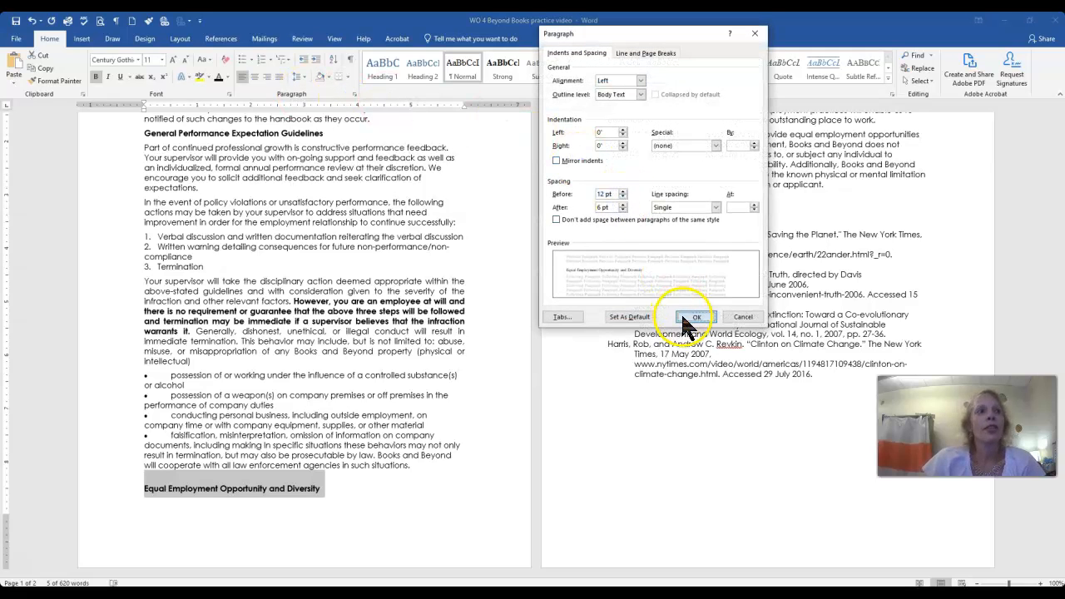
{"action": "left_click", "coordinate": [690, 317]}
{"action": "left_click", "coordinate": [349, 483]}
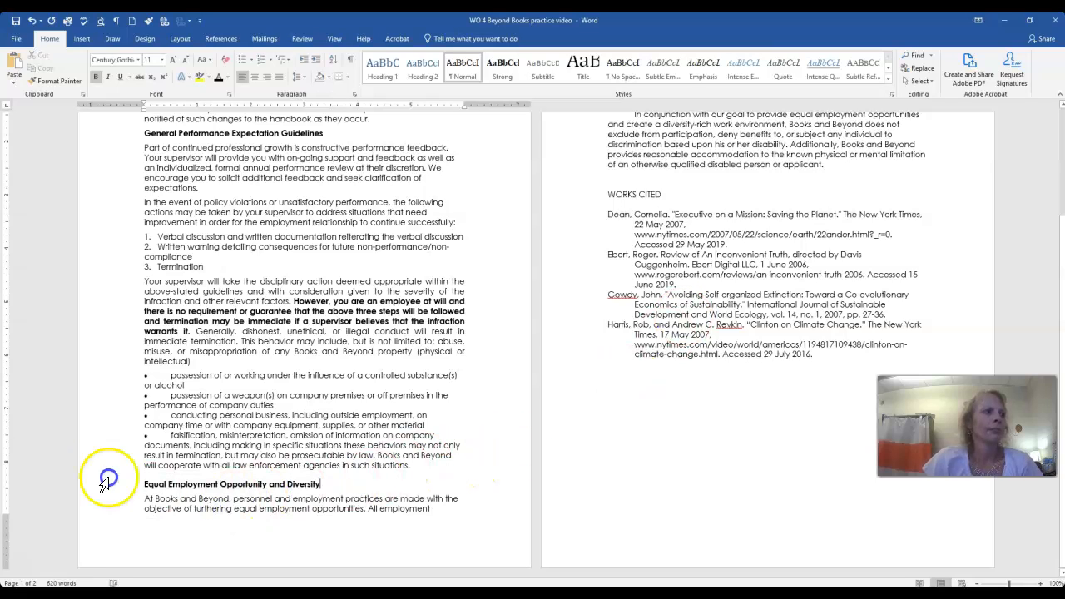
{"action": "left_click", "coordinate": [167, 483]}
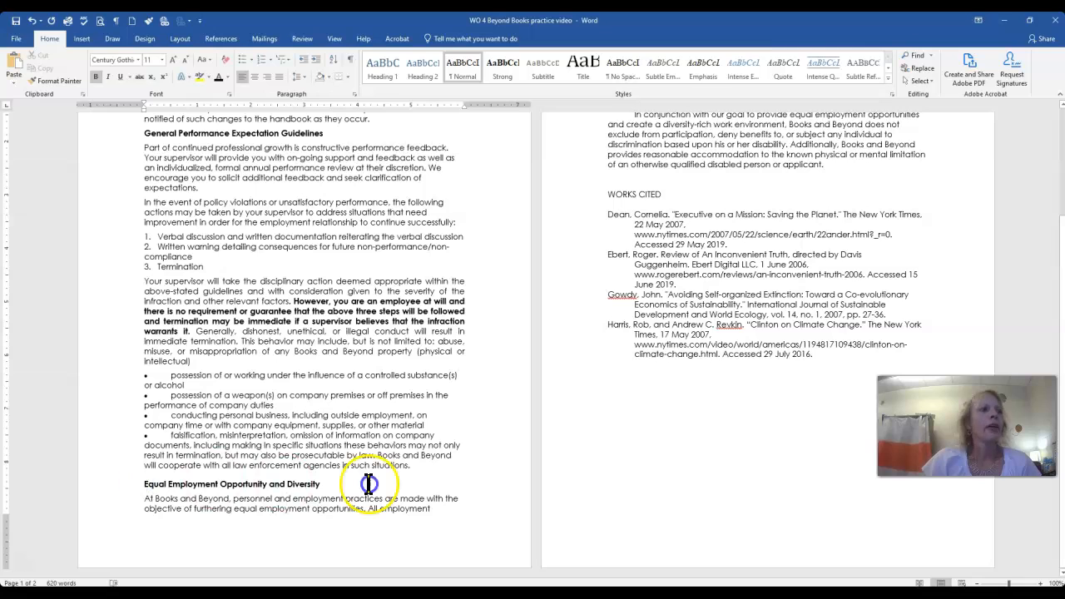
Step: Try adding a new line after the last bulleted item above the Equal Employment heading, and undo it
{"action": "left_click", "coordinate": [430, 466]}
{"action": "key", "text": "Return"}
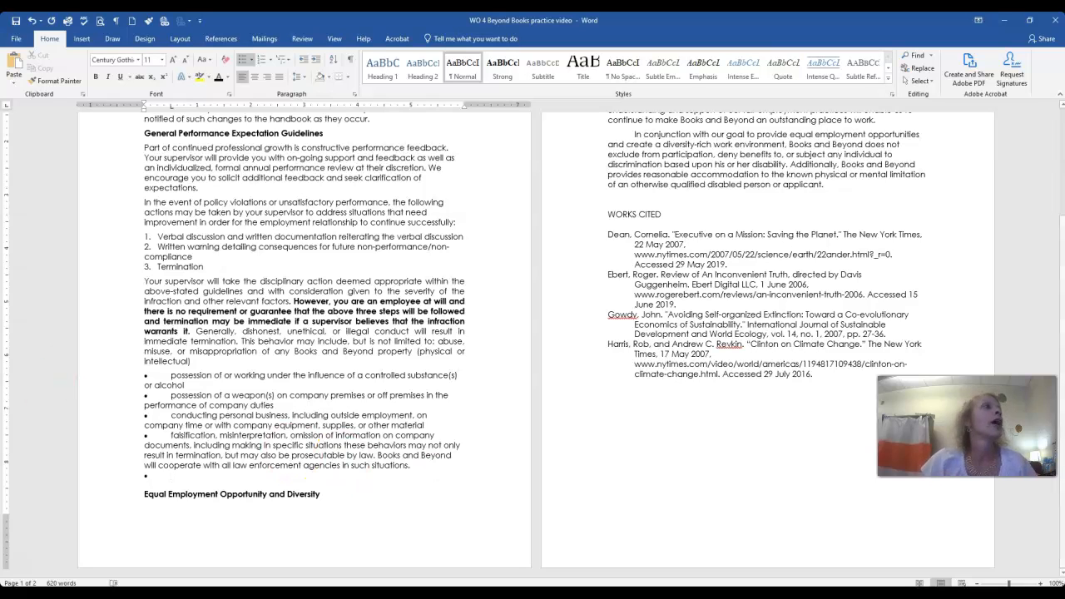
{"action": "left_click", "coordinate": [32, 21]}
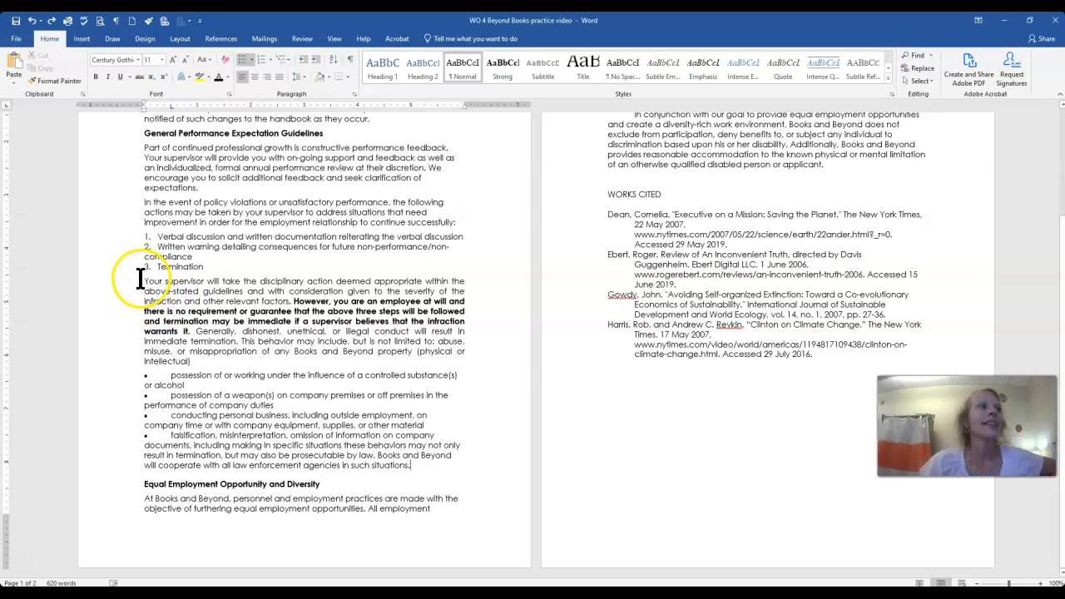
Step: Indent the whole "Your supervisor will take the disciplinary action" paragraph 0.5" on the left and check its paragraph settings
{"action": "left_click_drag", "start_coordinate": [146, 283], "coordinate": [185, 361]}
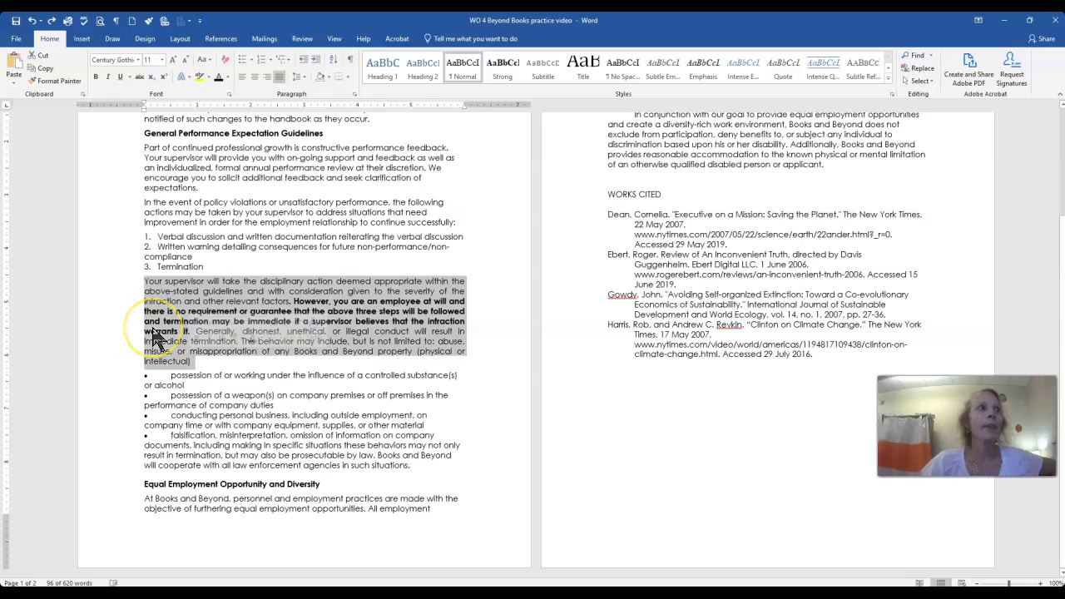
{"action": "left_click", "coordinate": [321, 69]}
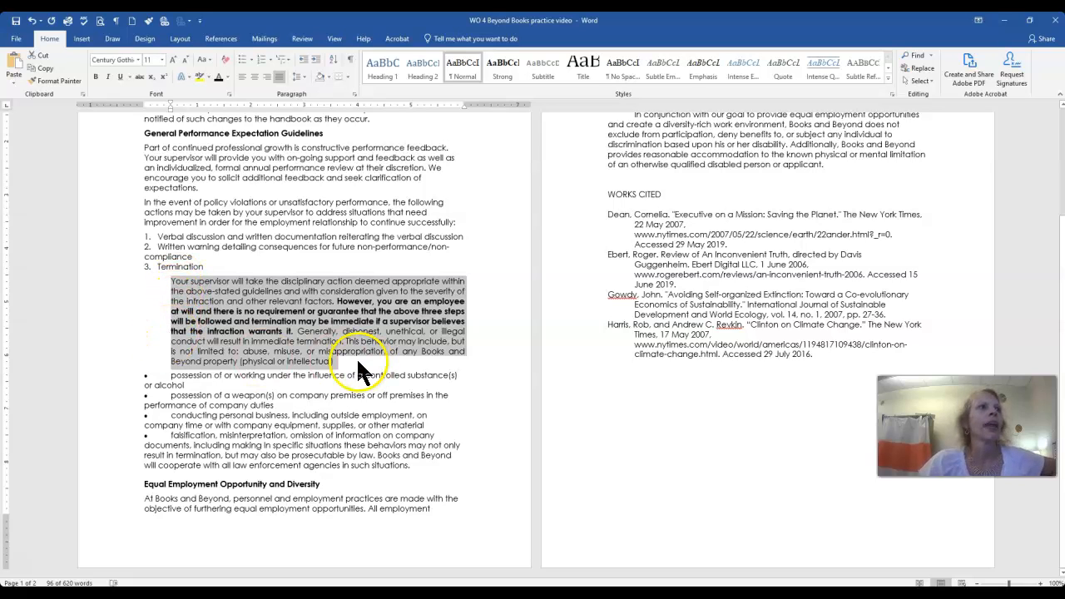
{"action": "left_click", "coordinate": [354, 96]}
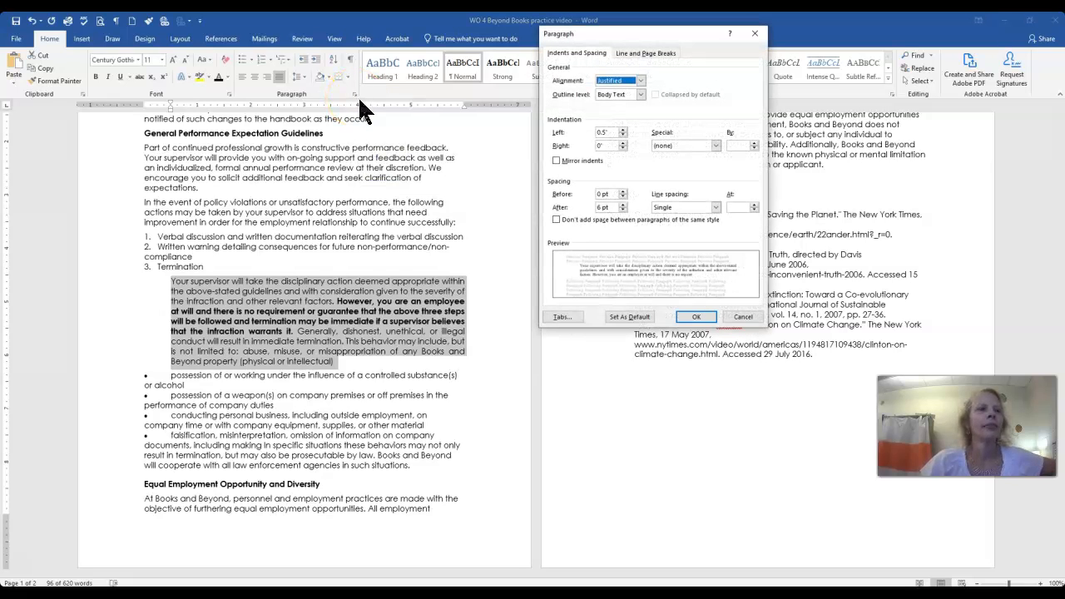
{"action": "left_click", "coordinate": [743, 317]}
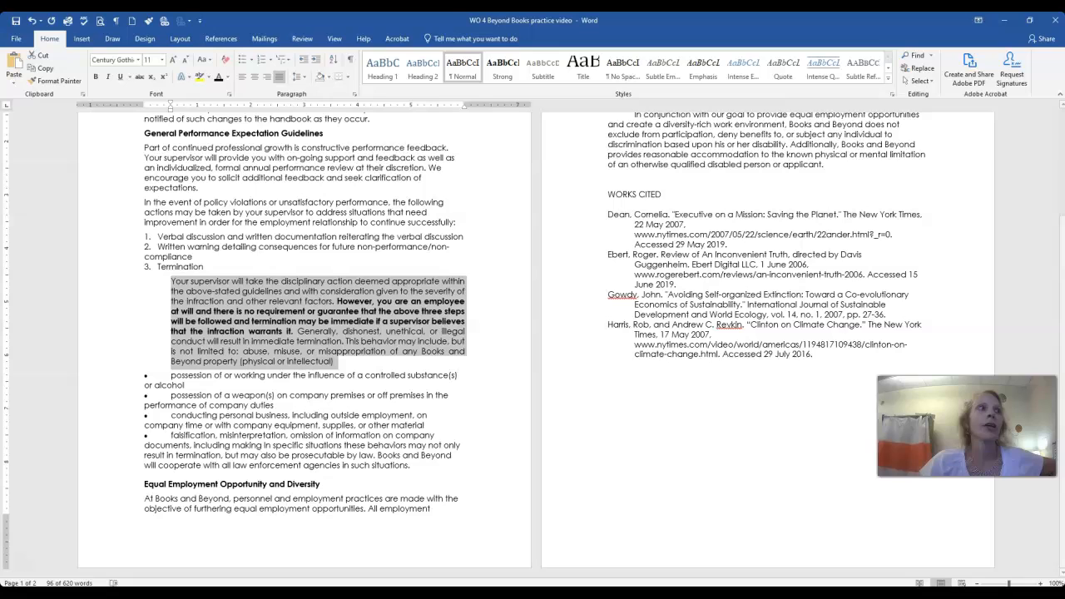
Step: Add a 1 ½ pt box border in the teal-blue theme color around the indented "Your supervisor will take the disciplinary action" paragraph
{"action": "left_click", "coordinate": [346, 75]}
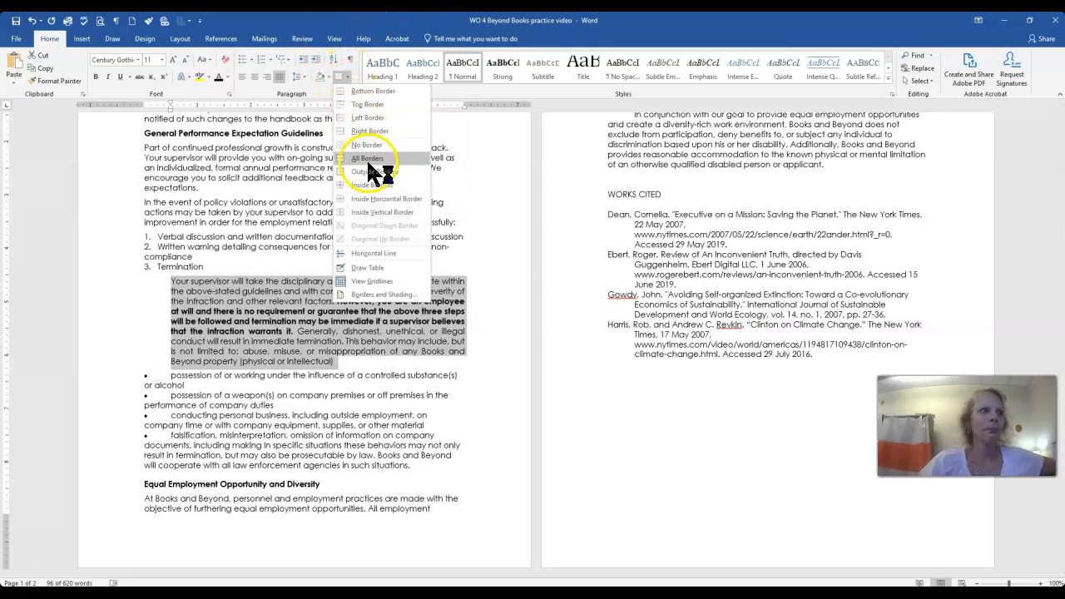
{"action": "left_click", "coordinate": [370, 171]}
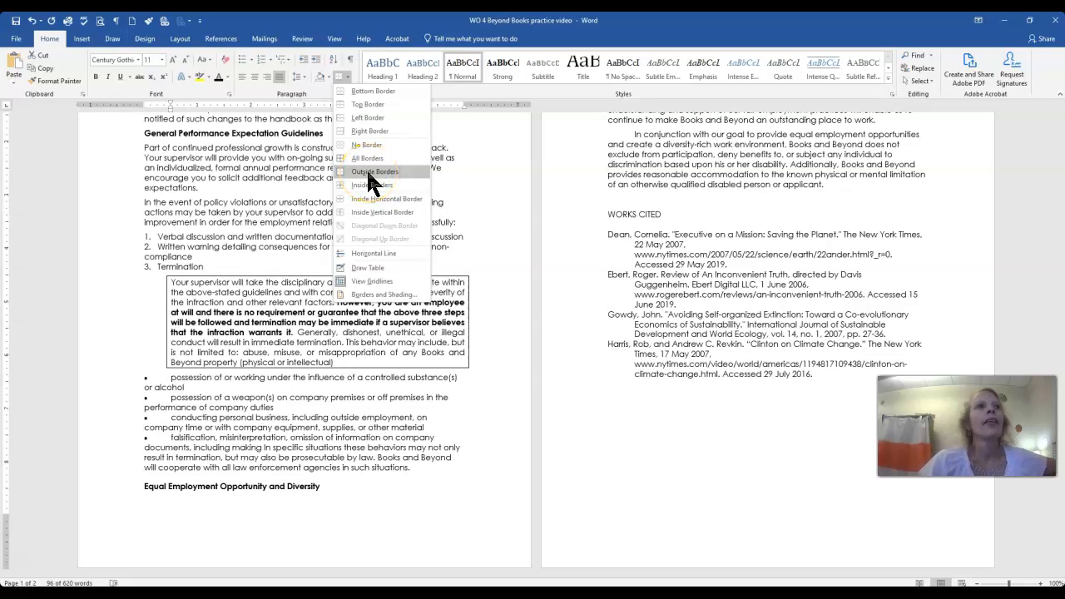
{"action": "left_click", "coordinate": [367, 296]}
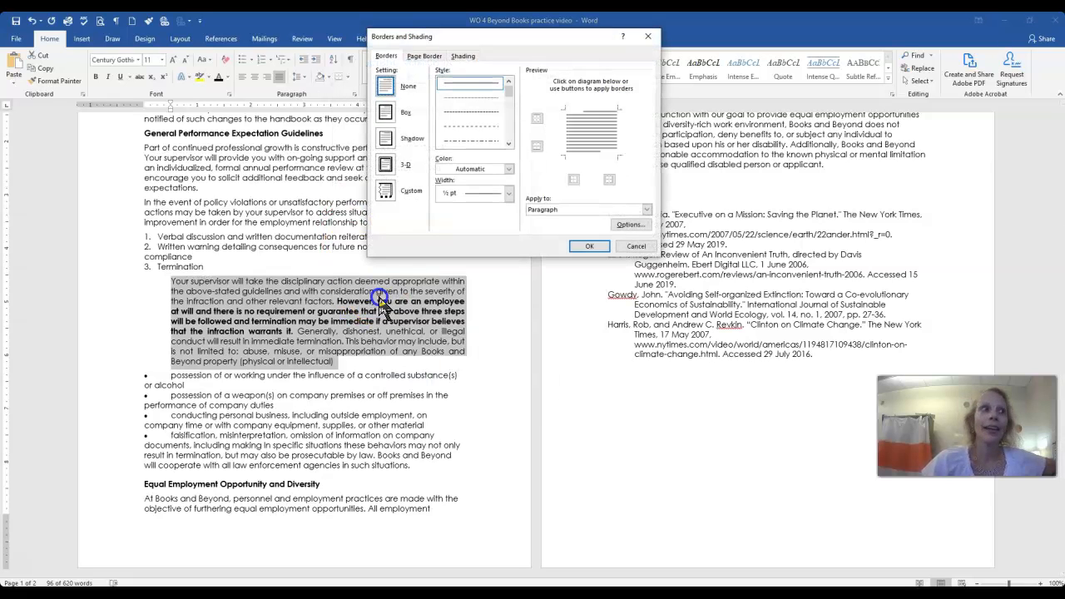
{"action": "left_click", "coordinate": [386, 111]}
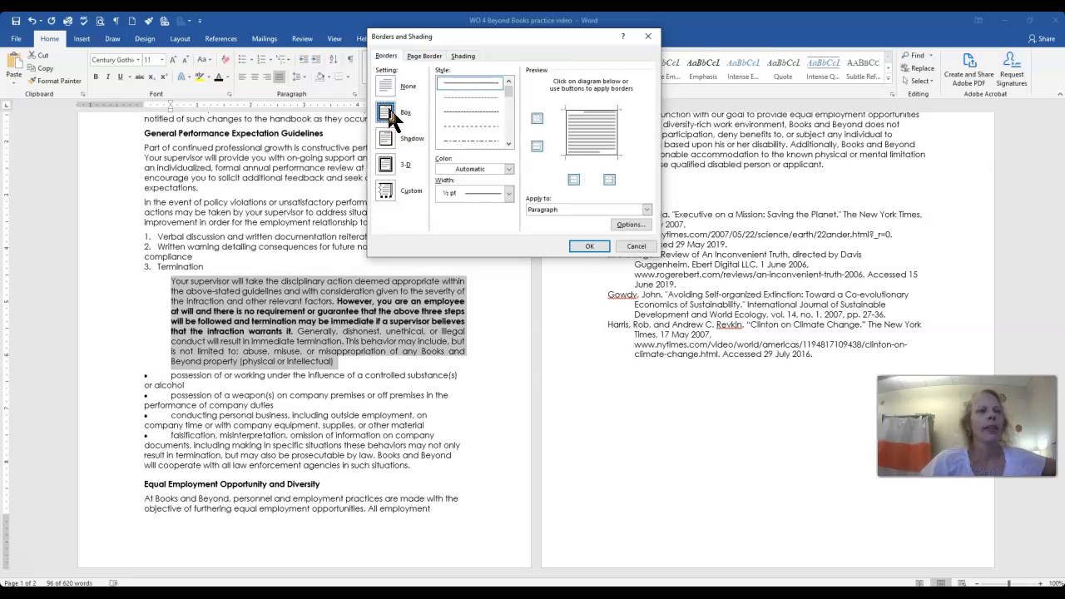
{"action": "left_click", "coordinate": [508, 193]}
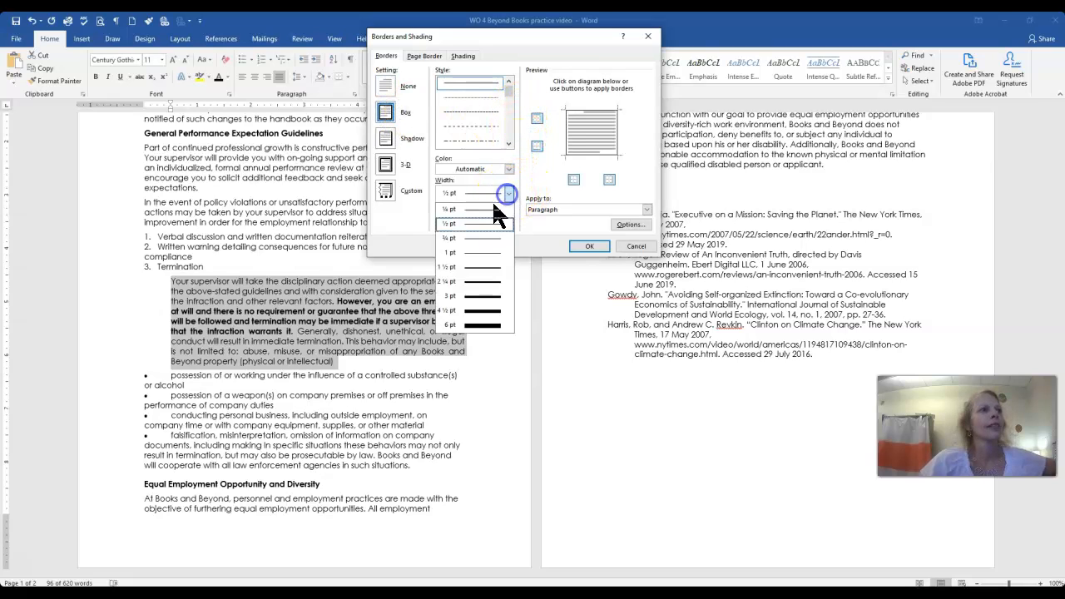
{"action": "left_click", "coordinate": [476, 268]}
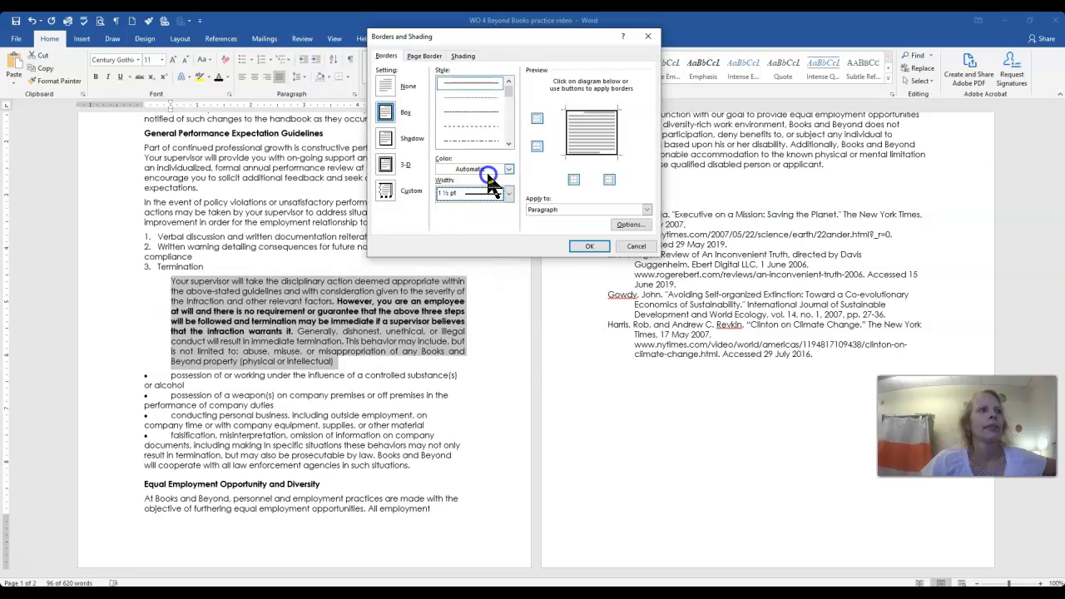
{"action": "left_click", "coordinate": [510, 169]}
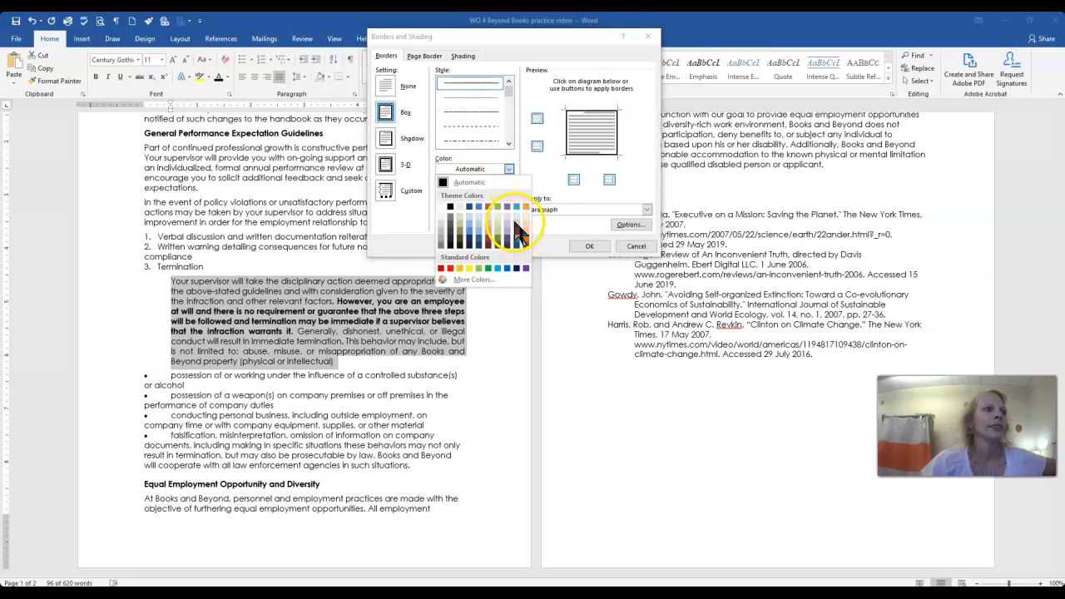
{"action": "left_click", "coordinate": [516, 207]}
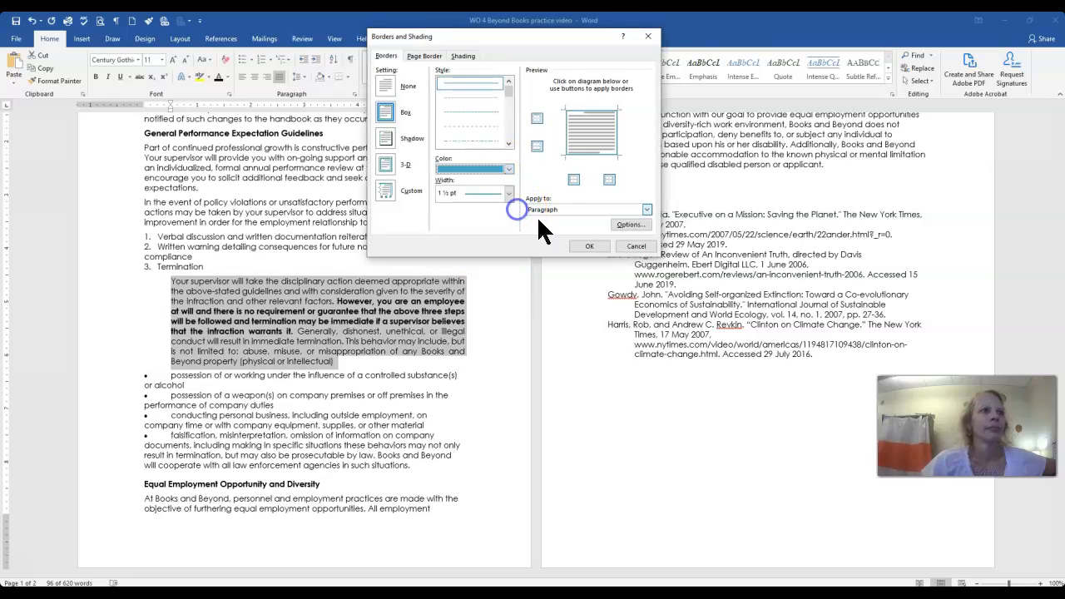
{"action": "left_click", "coordinate": [598, 246]}
{"action": "left_click", "coordinate": [397, 333]}
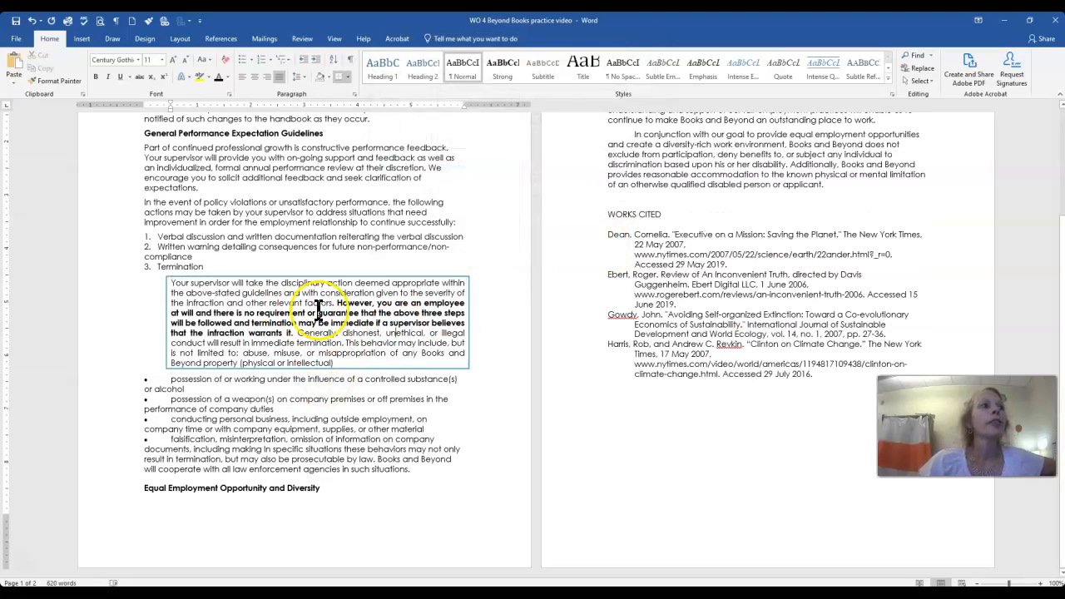
Step: Shade the bold "However, you are an employee at will" sentence inside the bordered paragraph with a lighter teal-blue theme color
{"action": "left_click_drag", "start_coordinate": [337, 303], "coordinate": [296, 333]}
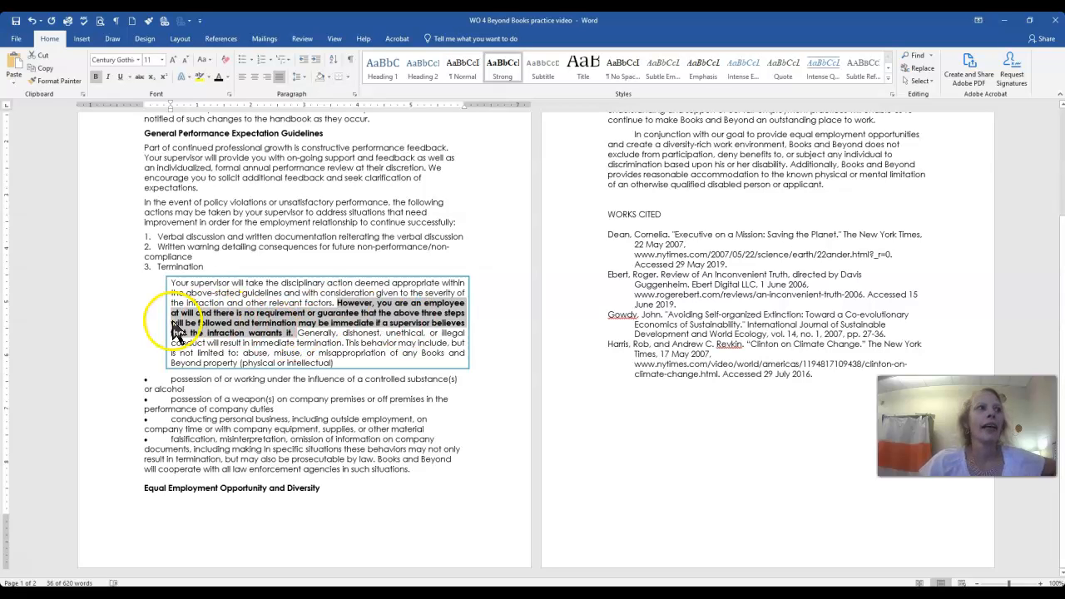
{"action": "left_click", "coordinate": [327, 78]}
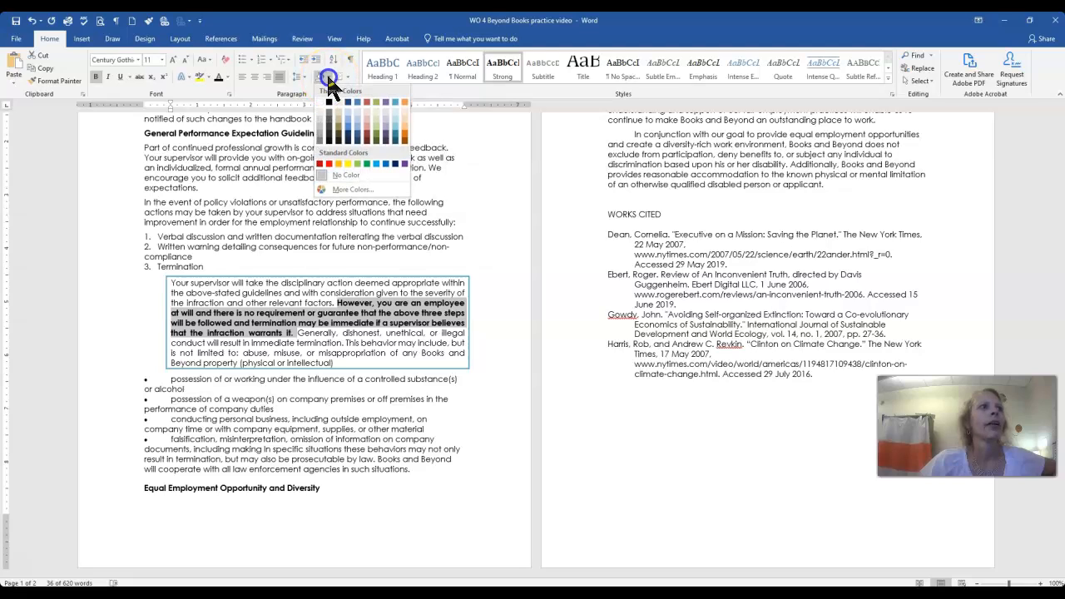
{"action": "left_click", "coordinate": [396, 122]}
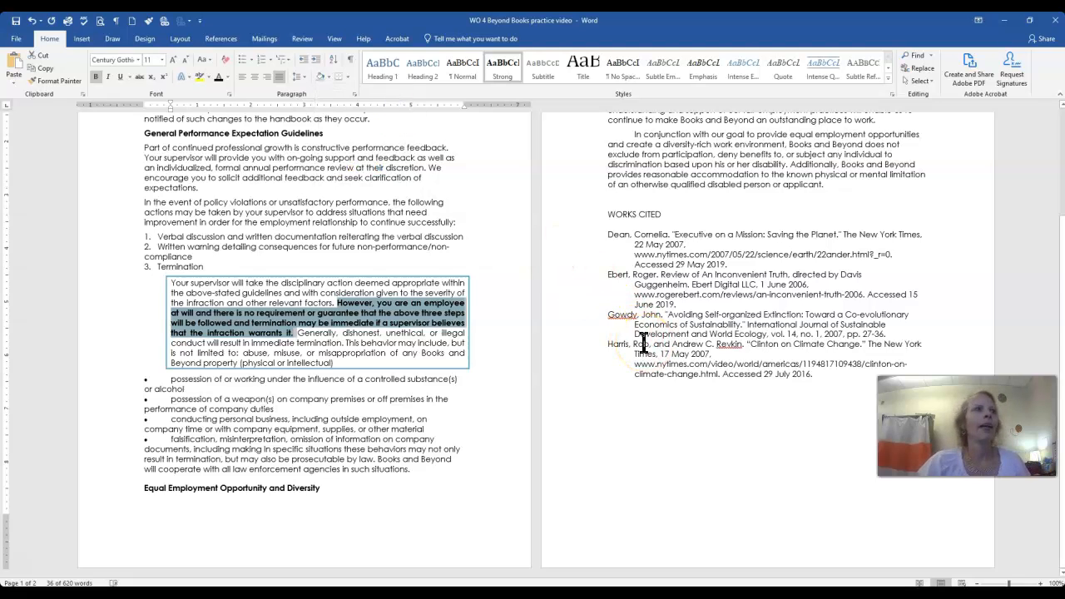
Step: Try justified alignment on the body paragraph under the Acknowledgement heading, and set it to left alignment instead
{"action": "scroll", "coordinate": [643, 343], "scroll_direction": "up", "scroll_amount": 3}
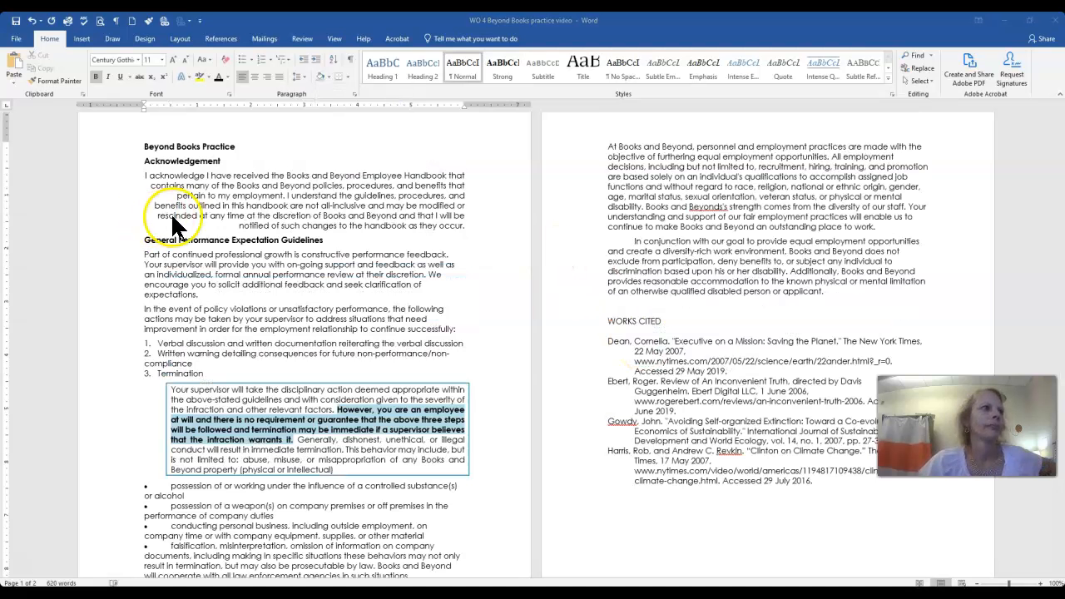
{"action": "left_click", "coordinate": [200, 196]}
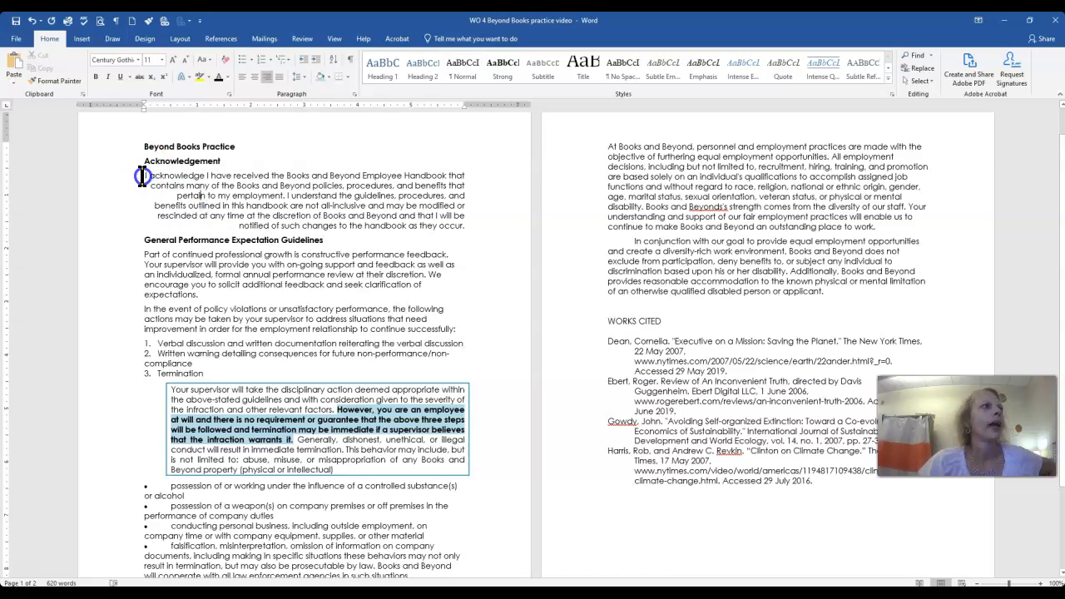
{"action": "left_click_drag", "start_coordinate": [144, 175], "coordinate": [458, 236]}
{"action": "left_click", "coordinate": [468, 226]}
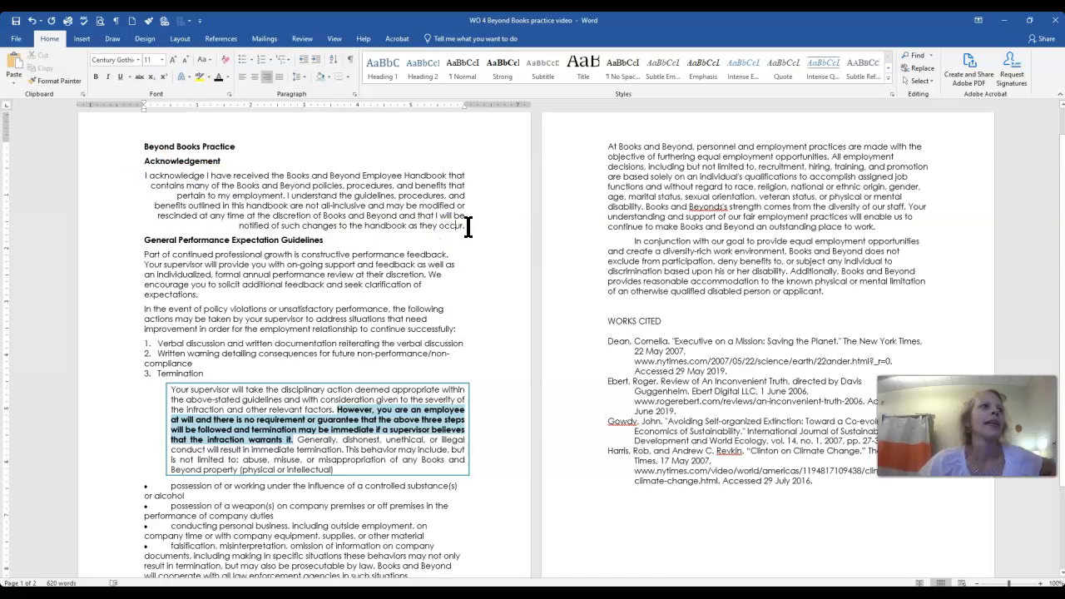
{"action": "double_click", "coordinate": [131, 179]}
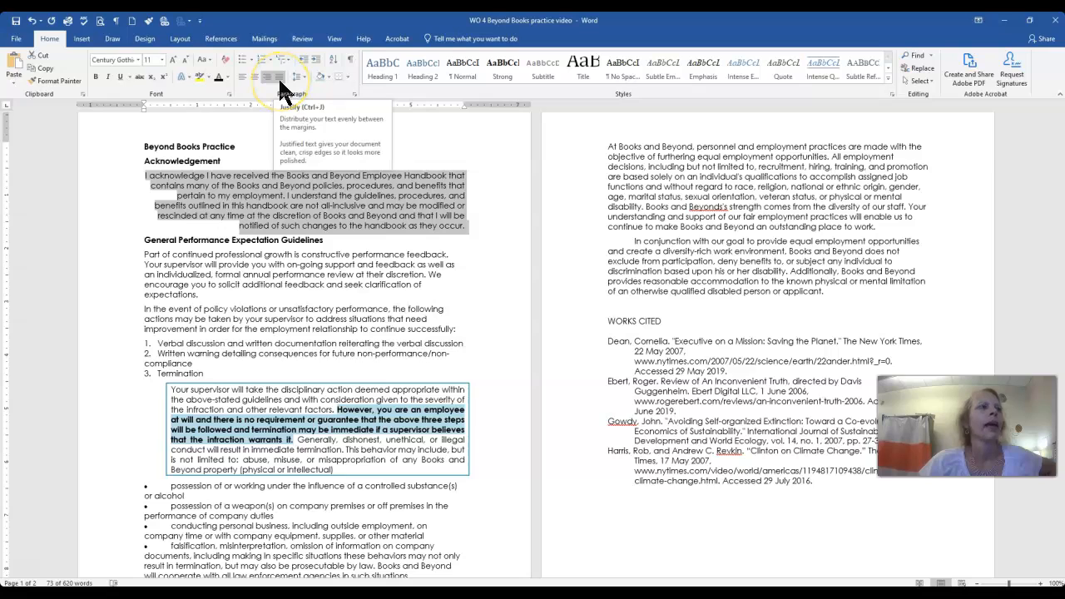
{"action": "left_click", "coordinate": [280, 83]}
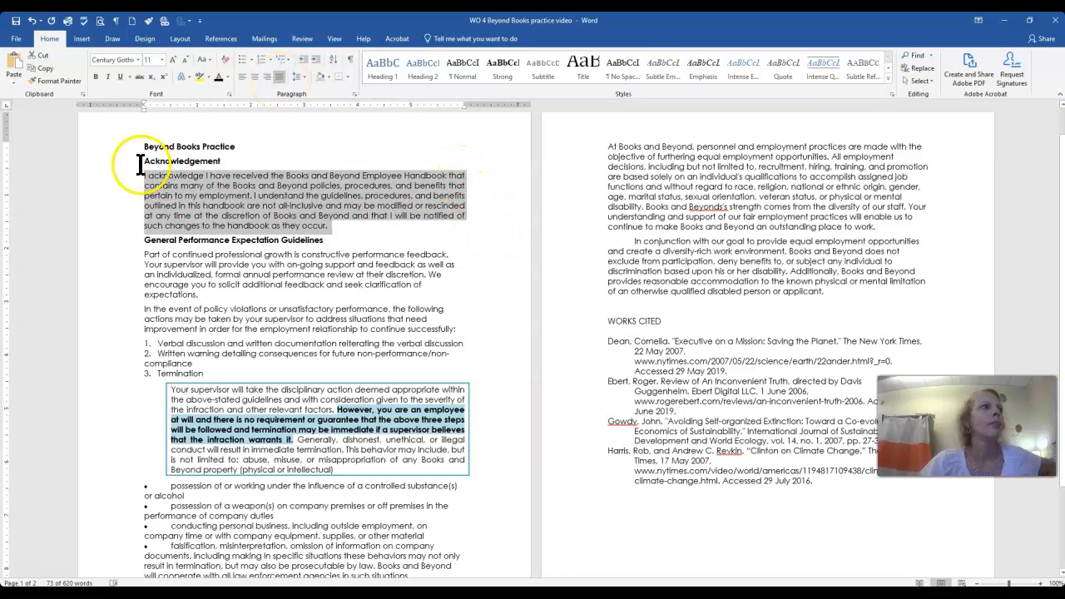
{"action": "left_click", "coordinate": [243, 77]}
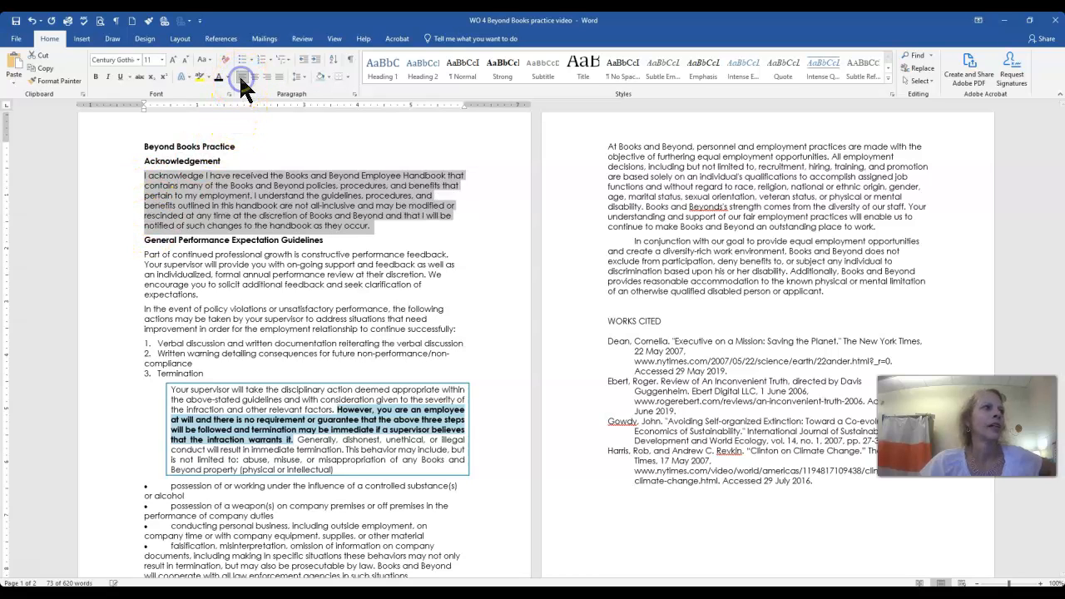
{"action": "left_click", "coordinate": [433, 240]}
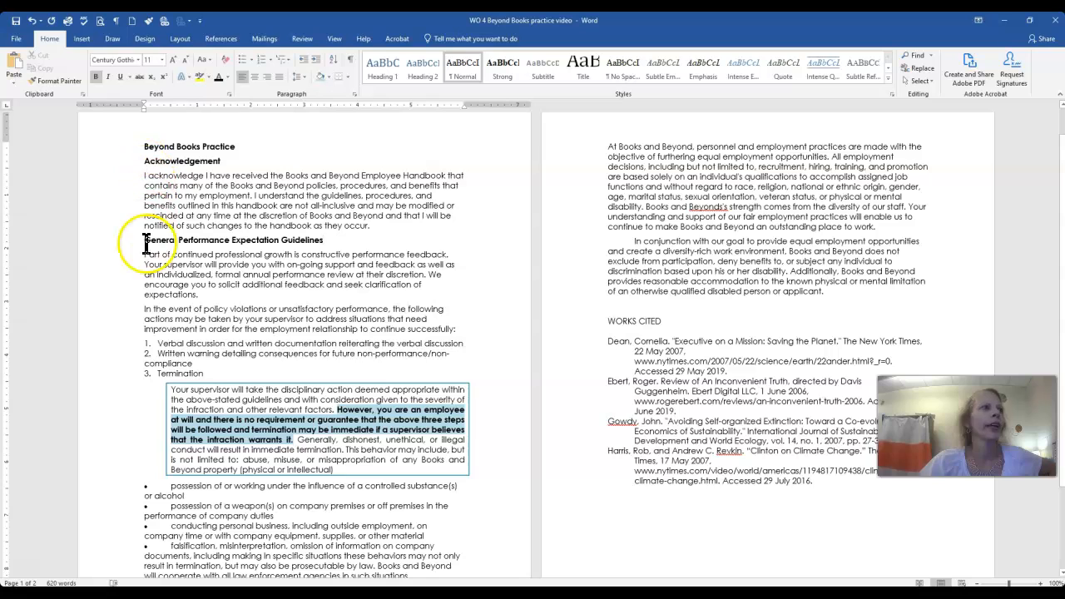
Step: Indent the first line of the Acknowledgement body paragraph and of the "Part of continued professional growth" paragraph
{"action": "left_click", "coordinate": [143, 176]}
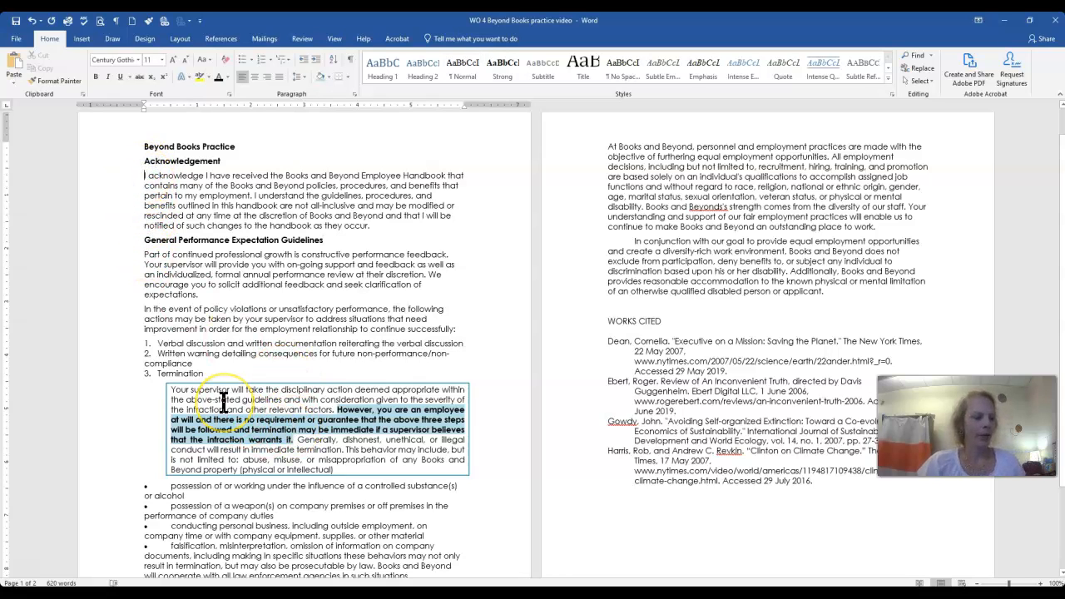
{"action": "key", "text": "Tab"}
{"action": "left_click", "coordinate": [143, 252]}
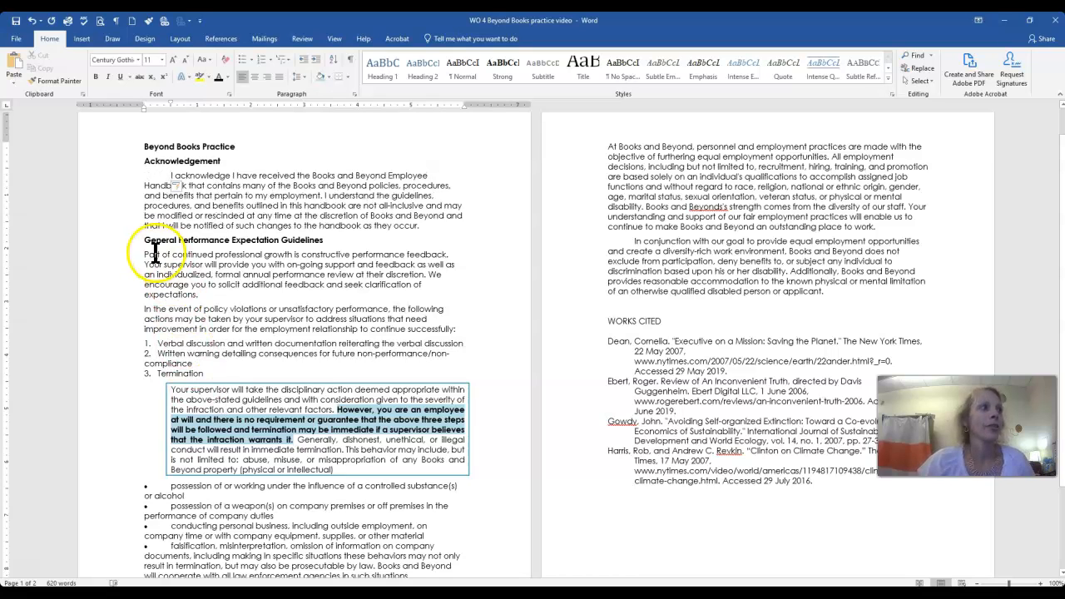
{"action": "key", "text": "Tab"}
Step: Change the numbering format of the three-item list ending in "Termination" to the 1) 2) 3) style
{"action": "left_click", "coordinate": [223, 376]}
{"action": "left_click_drag", "start_coordinate": [215, 374], "coordinate": [166, 350]}
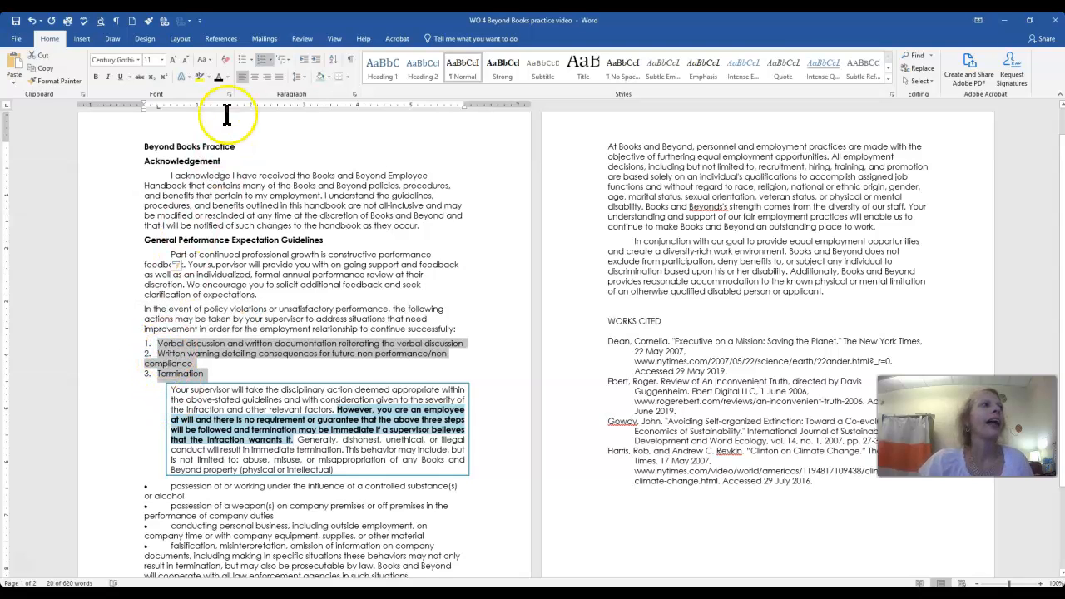
{"action": "left_click", "coordinate": [268, 59]}
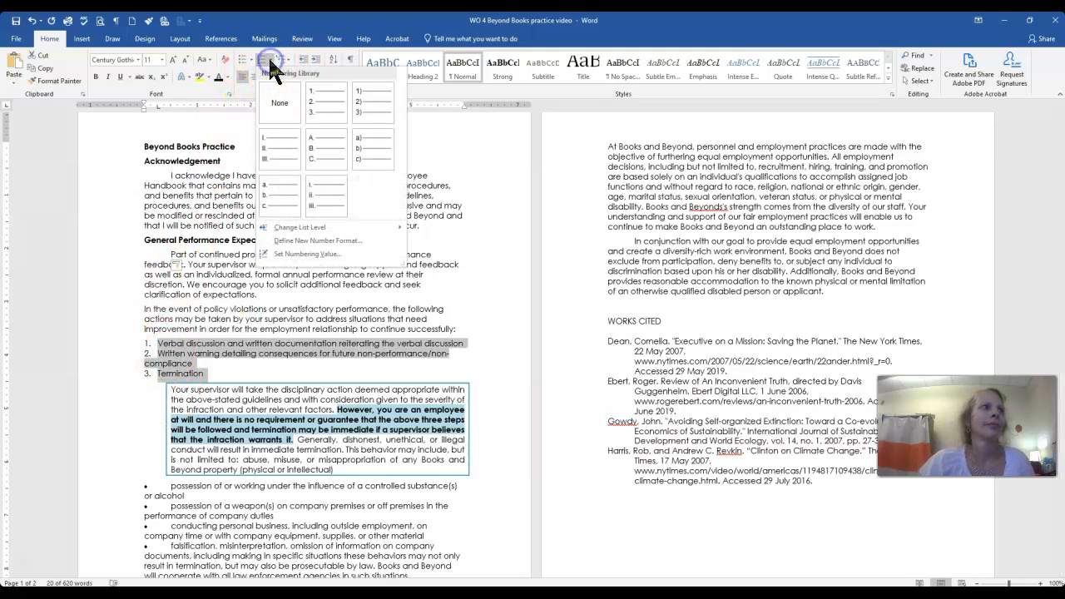
{"action": "left_click", "coordinate": [370, 108]}
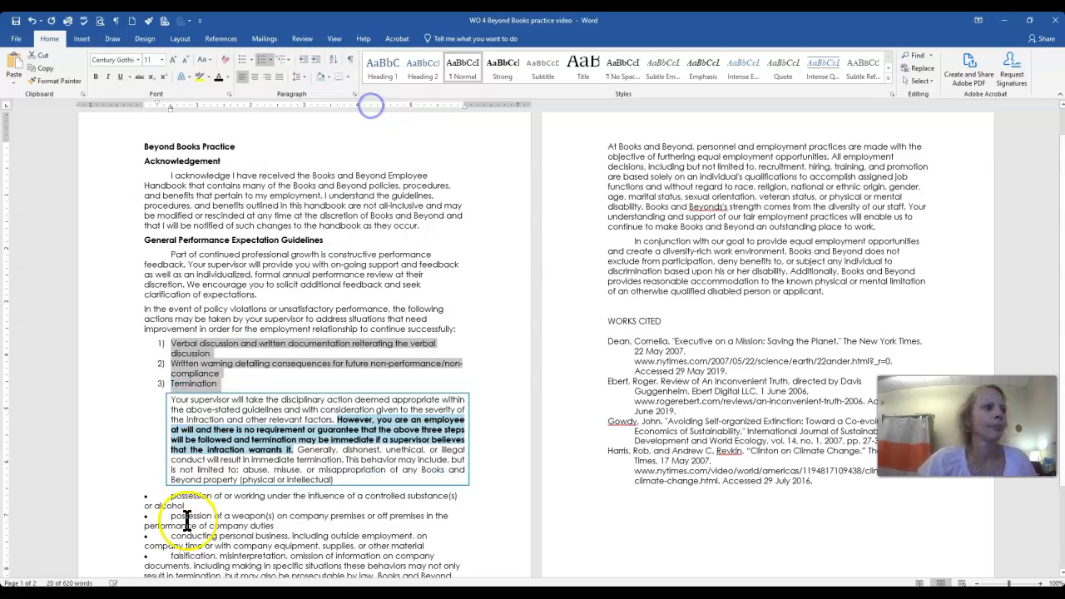
Step: Apply a solid round bullet style to the four items from "possession of or working under the influence" to "falsification, misinterpretation"
{"action": "scroll", "coordinate": [186, 524], "scroll_direction": "down", "scroll_amount": 2}
{"action": "left_click_drag", "start_coordinate": [411, 506], "coordinate": [136, 419]}
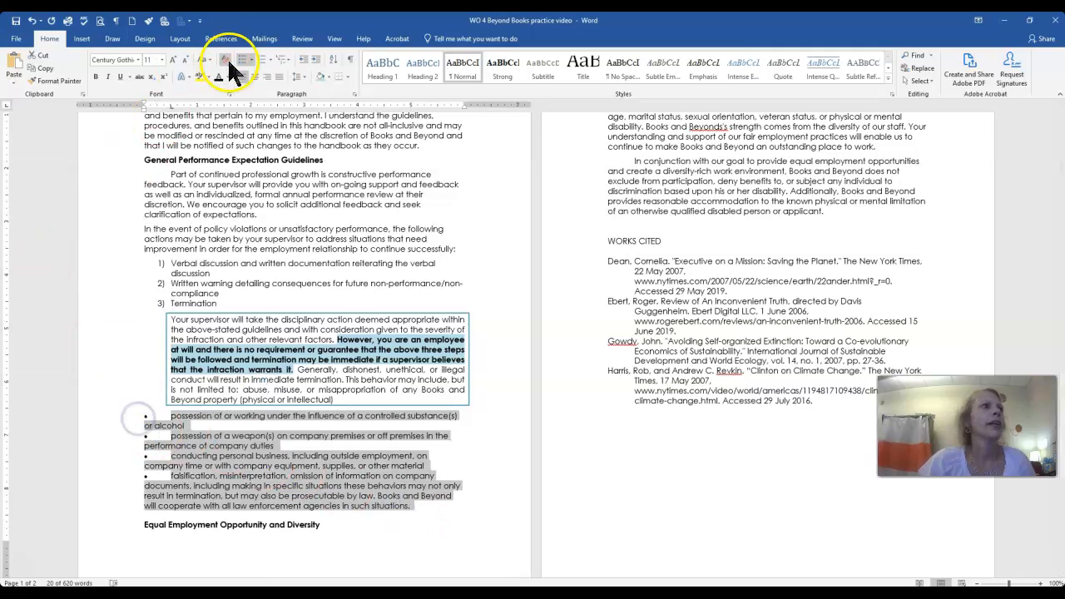
{"action": "left_click", "coordinate": [251, 59]}
{"action": "left_click", "coordinate": [336, 90]}
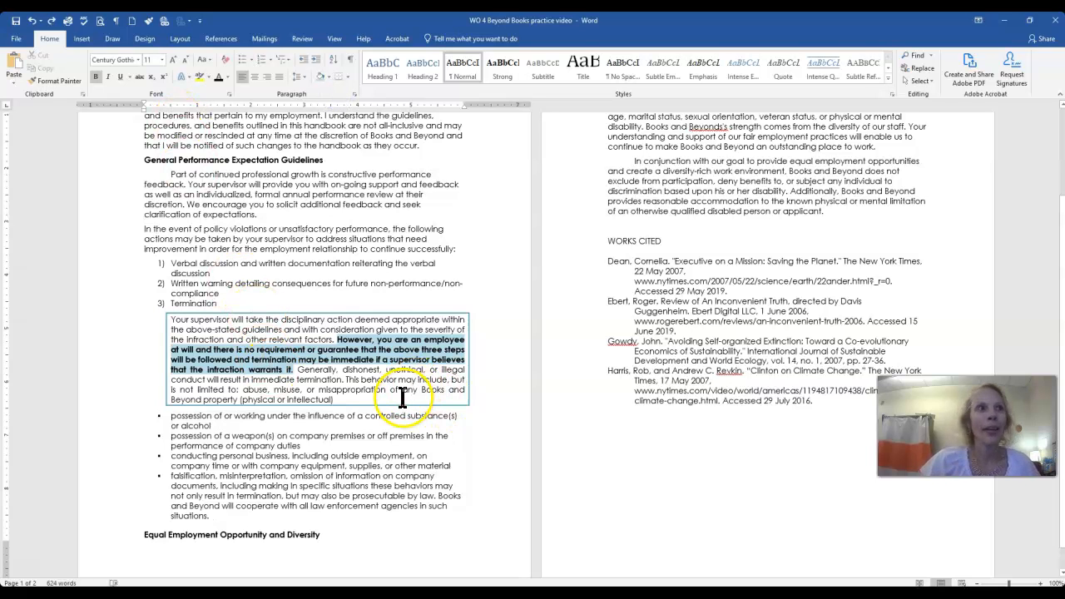
Step: Set the spacing before and after the four bulleted items below the bordered paragraph to 6 pt
{"action": "scroll", "coordinate": [400, 391], "scroll_direction": "down", "scroll_amount": 1}
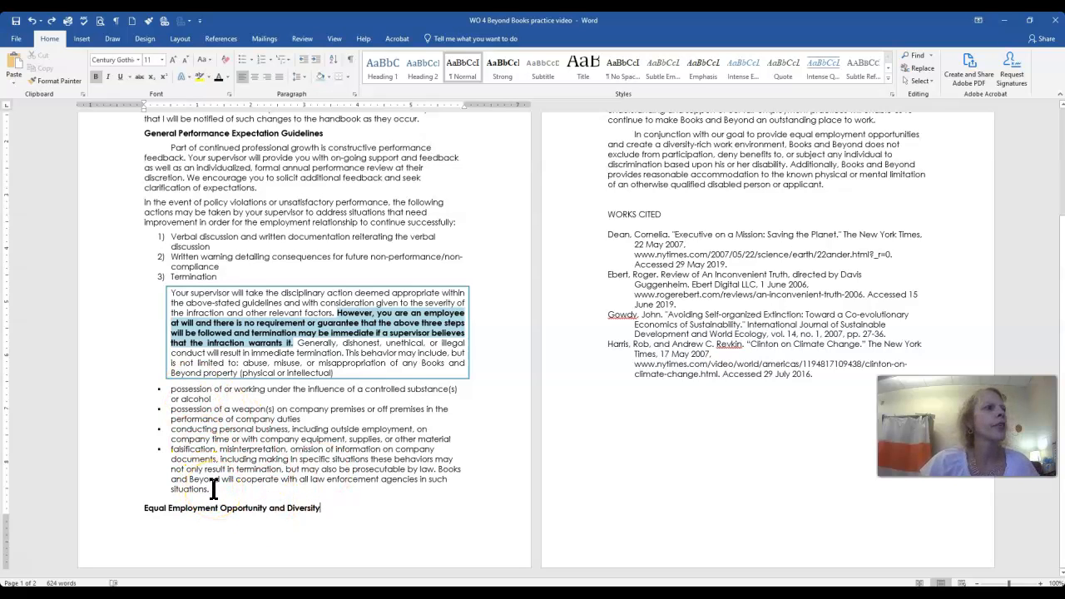
{"action": "left_click_drag", "start_coordinate": [214, 489], "coordinate": [158, 388]}
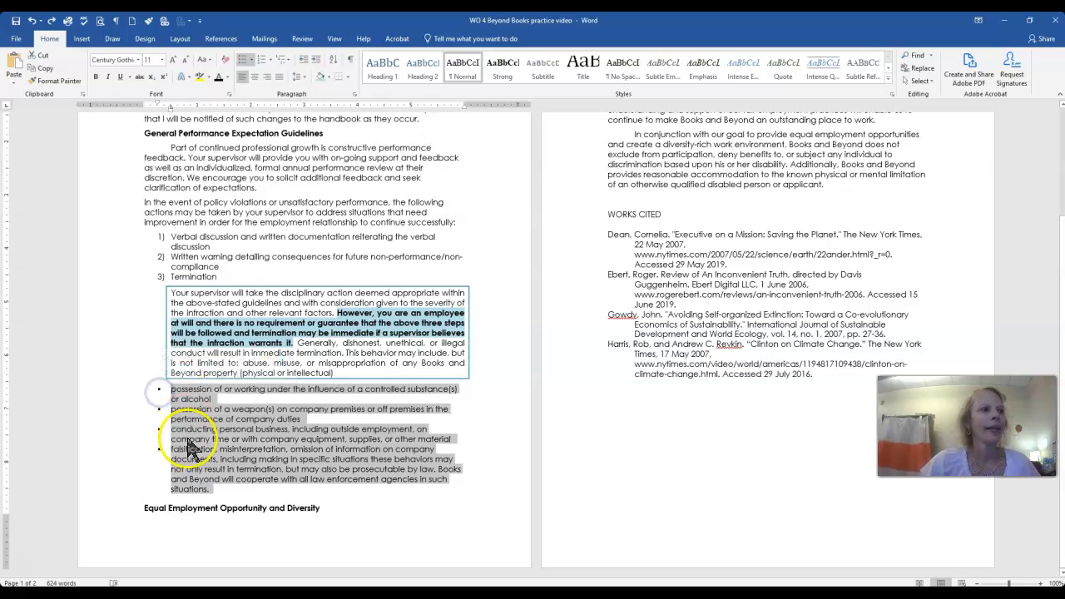
{"action": "left_click", "coordinate": [353, 95]}
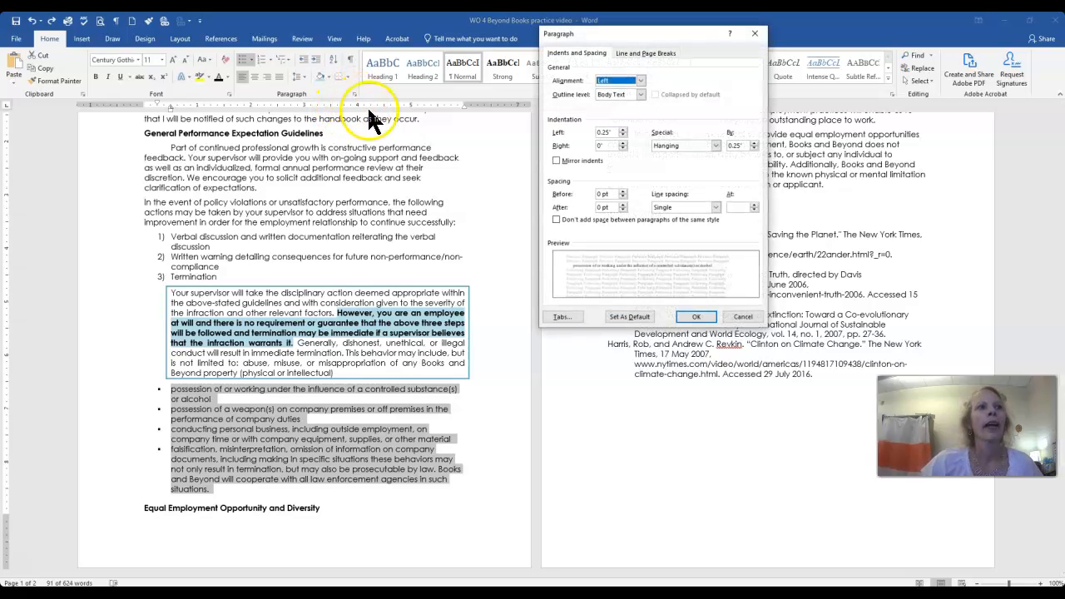
{"action": "left_click", "coordinate": [622, 205]}
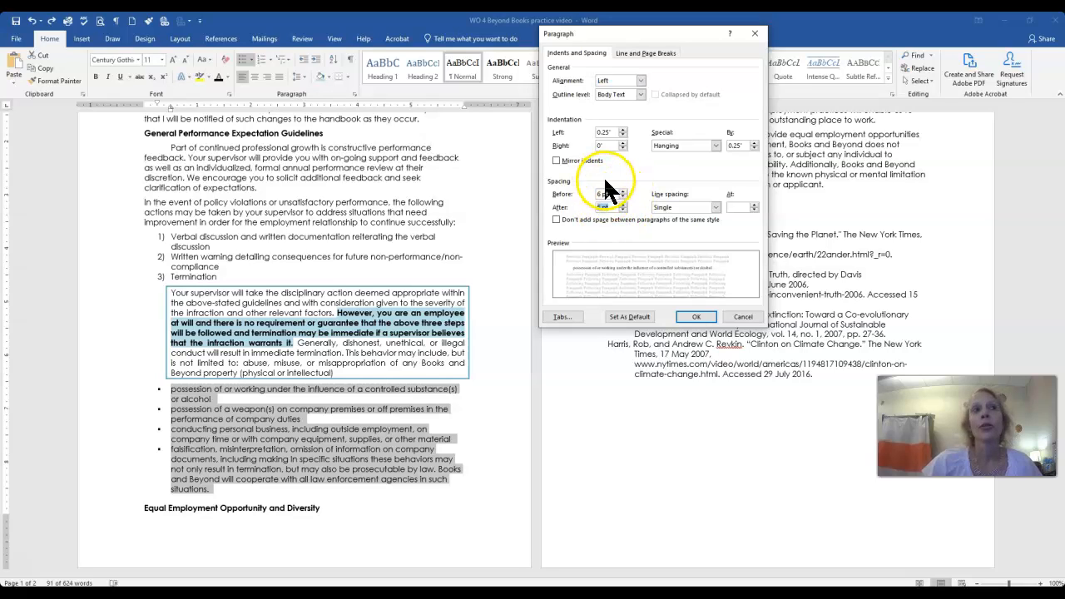
{"action": "left_click", "coordinate": [699, 325]}
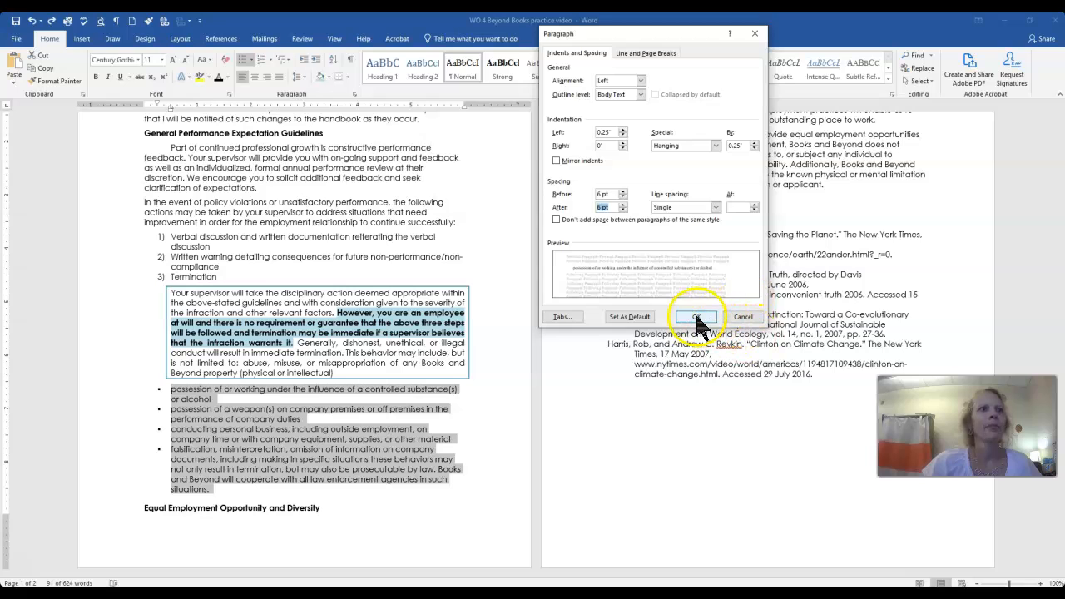
{"action": "left_click", "coordinate": [309, 506]}
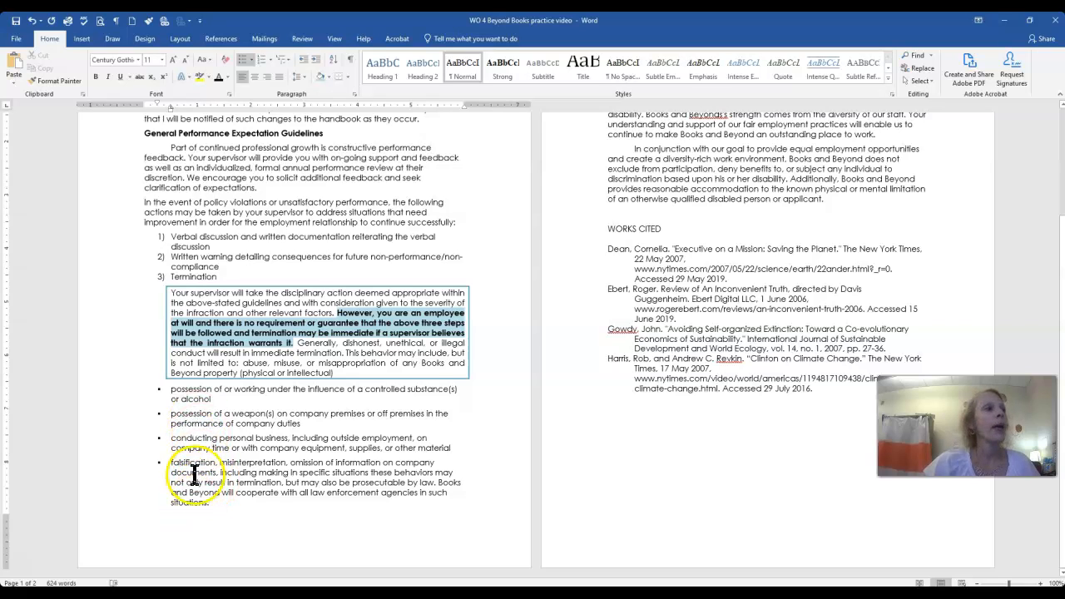
{"action": "left_click", "coordinate": [130, 462]}
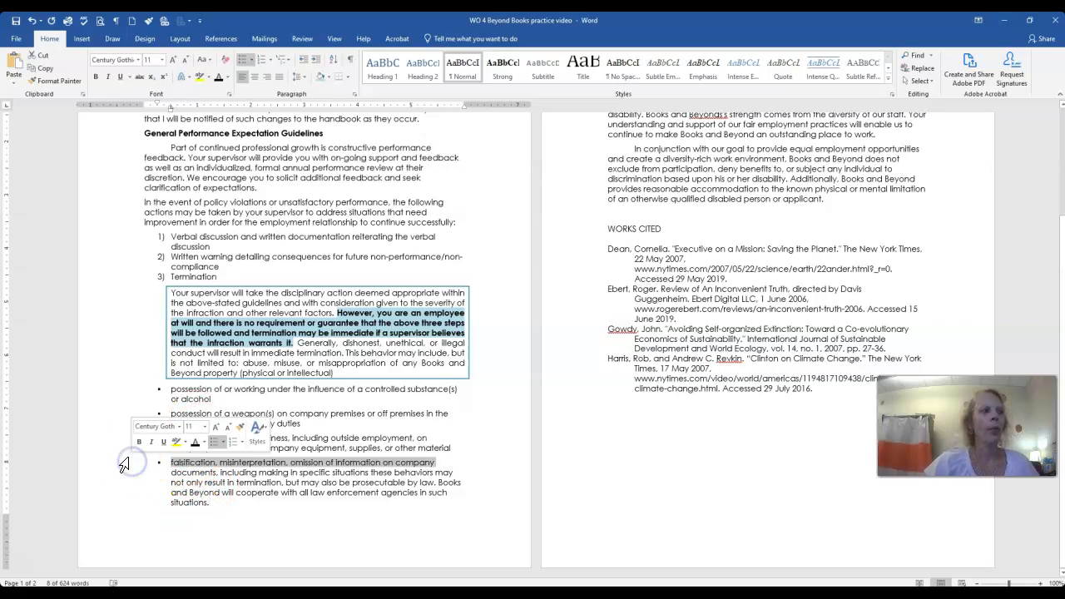
{"action": "left_click", "coordinate": [381, 518]}
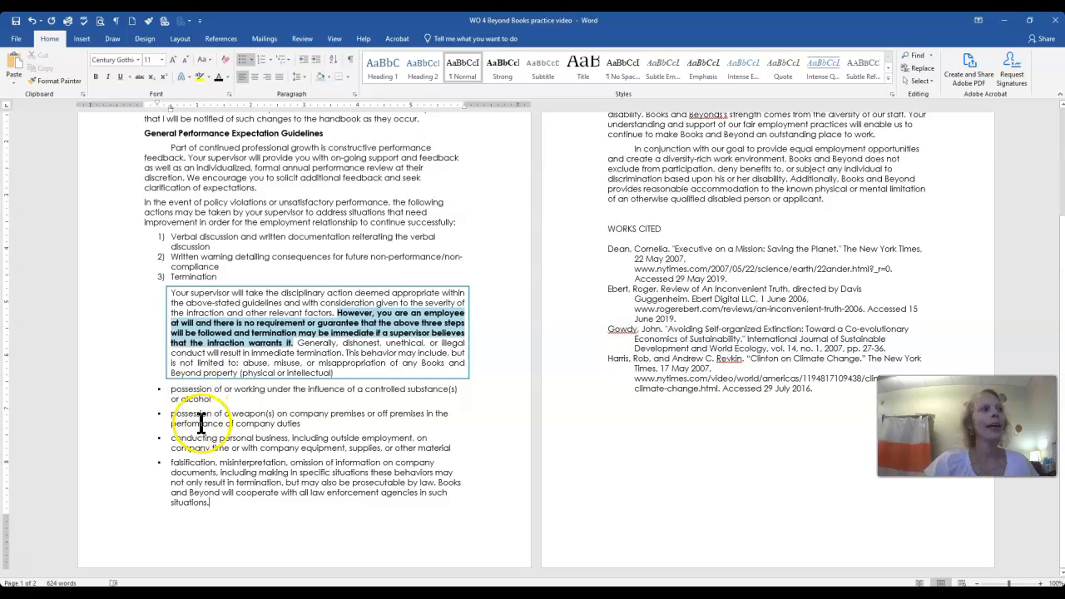
Step: Set the spacing before and after the three numbered items ending in "Termination" to 6 pt
{"action": "left_click_drag", "start_coordinate": [216, 277], "coordinate": [143, 237]}
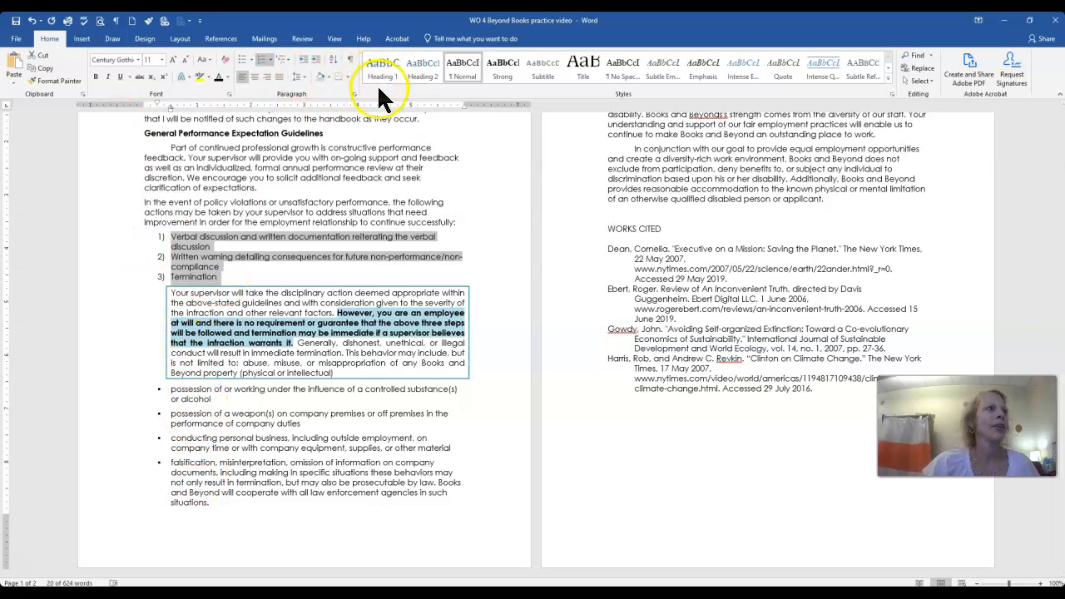
{"action": "left_click", "coordinate": [353, 95]}
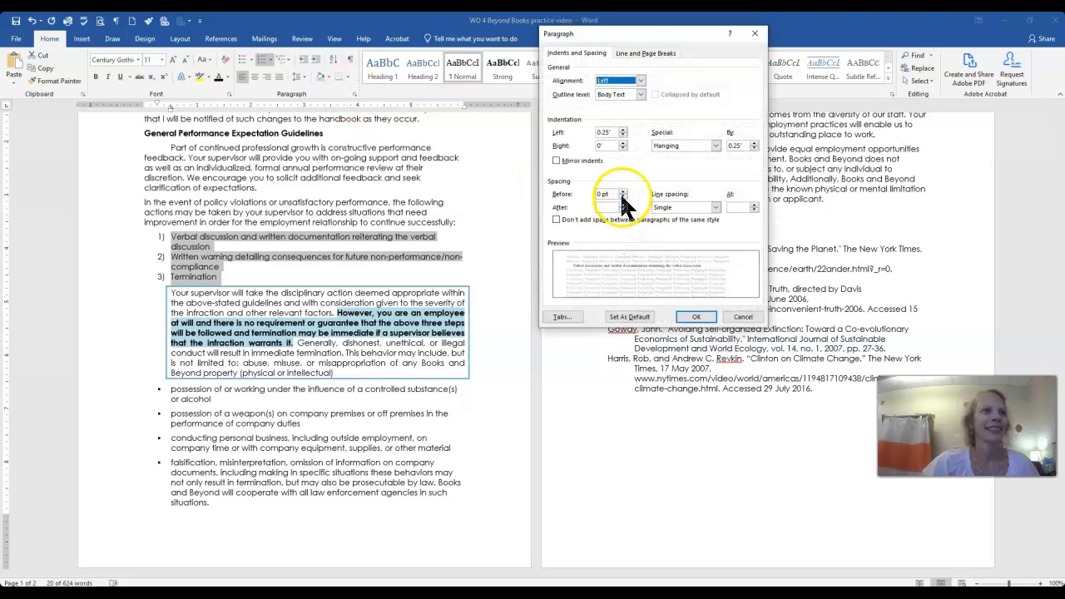
{"action": "left_click", "coordinate": [623, 190]}
{"action": "left_click", "coordinate": [622, 203]}
{"action": "left_click", "coordinate": [699, 317]}
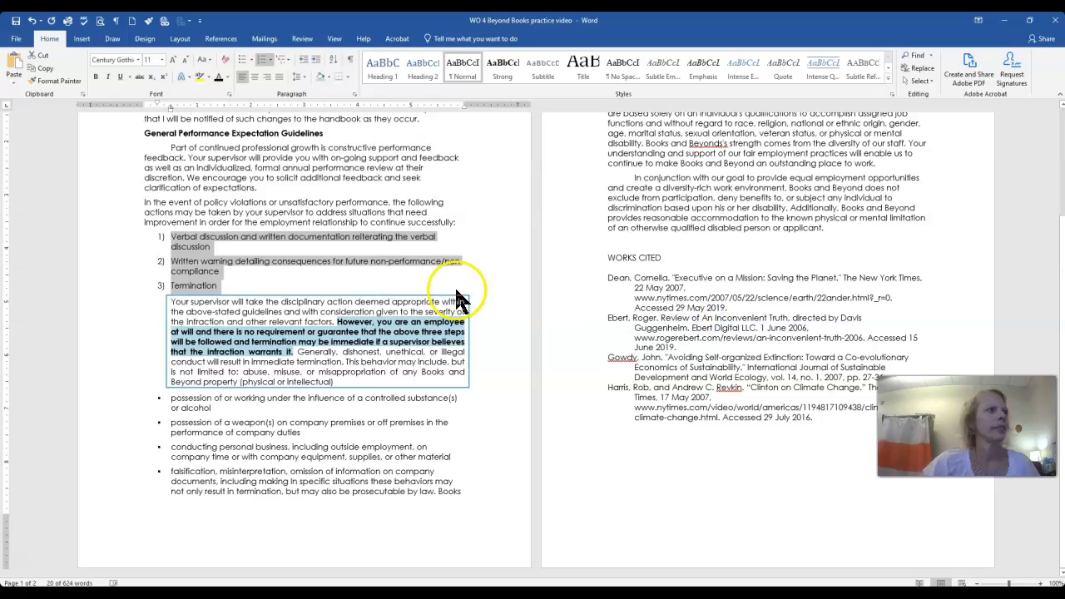
{"action": "left_click", "coordinate": [428, 285]}
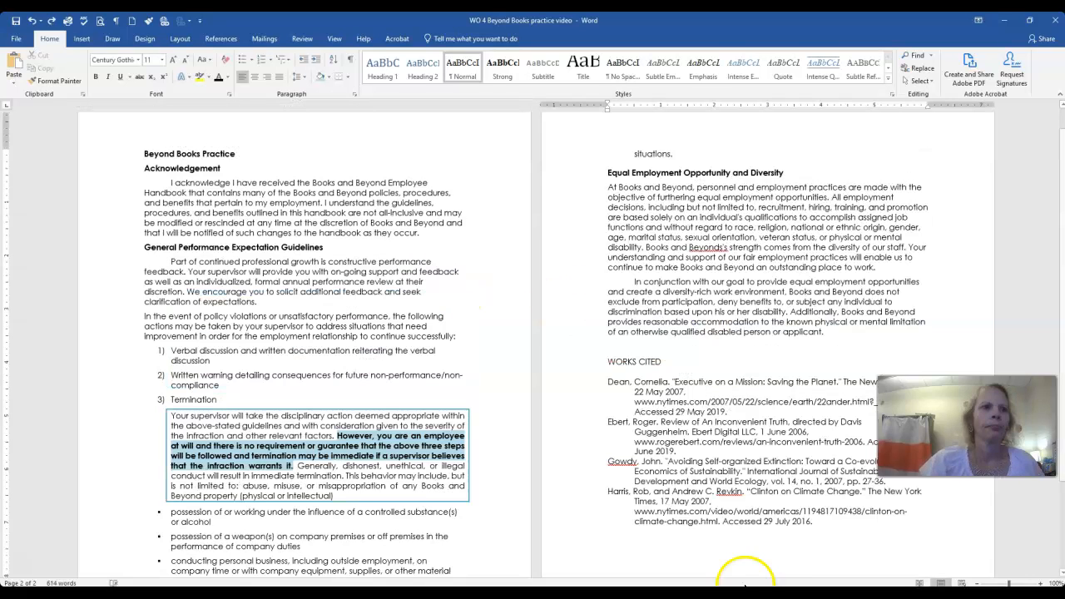
Step: Turn on widow/orphan control for all paragraphs in the document
{"action": "left_click", "coordinate": [739, 158]}
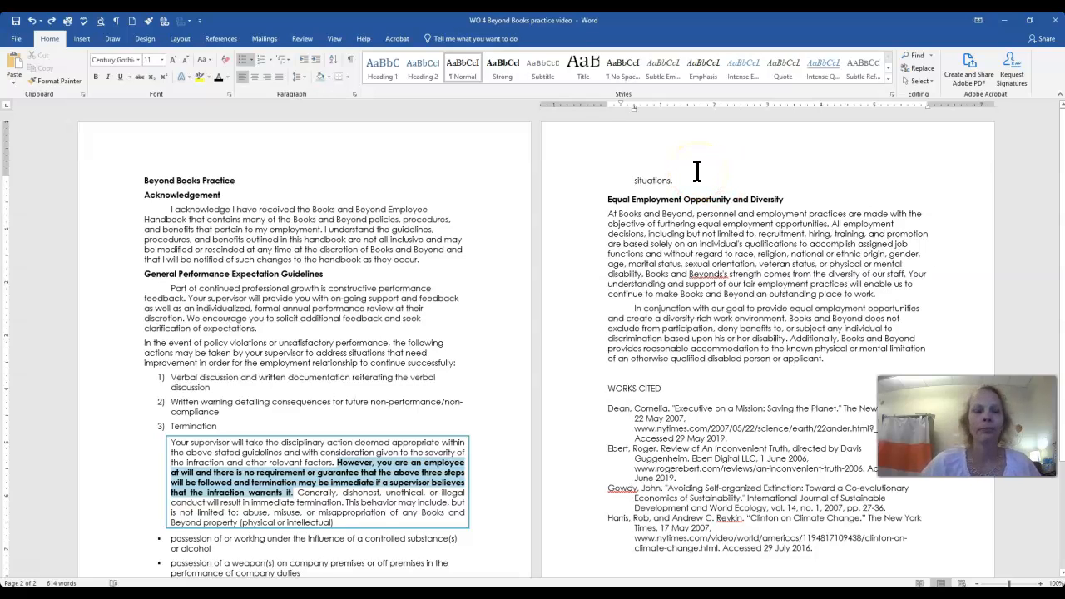
{"action": "scroll", "coordinate": [748, 416], "scroll_direction": "down", "scroll_amount": 3}
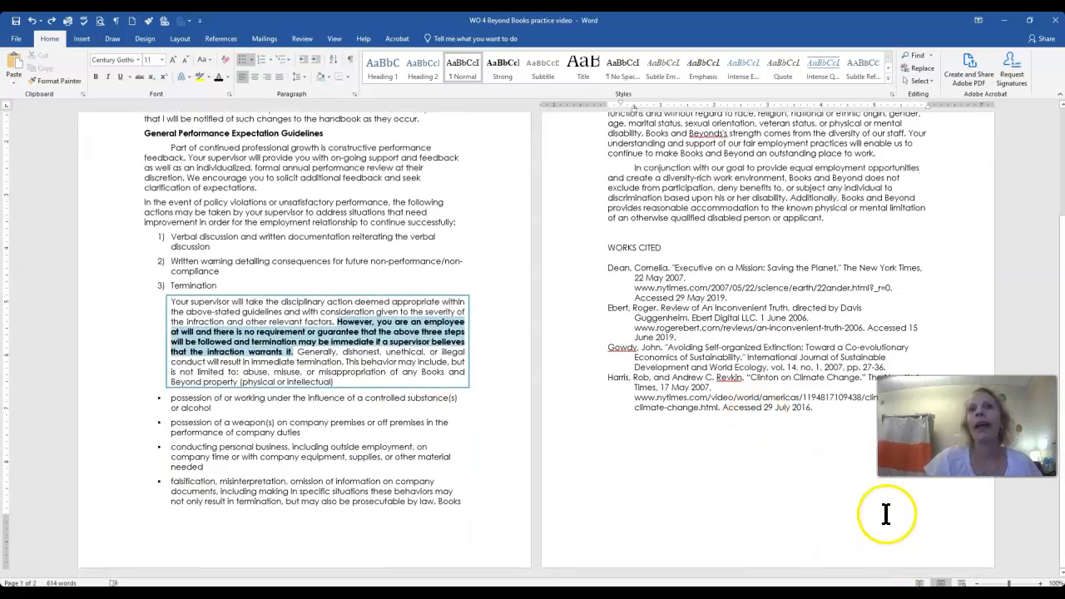
{"action": "scroll", "coordinate": [713, 510], "scroll_direction": "up", "scroll_amount": 3}
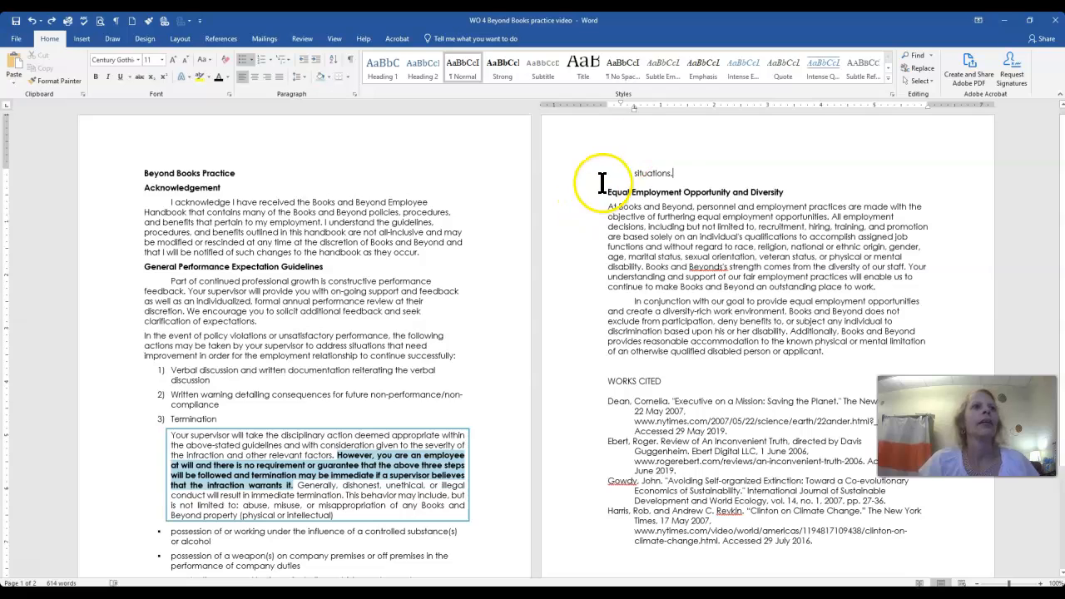
{"action": "left_click", "coordinate": [375, 242]}
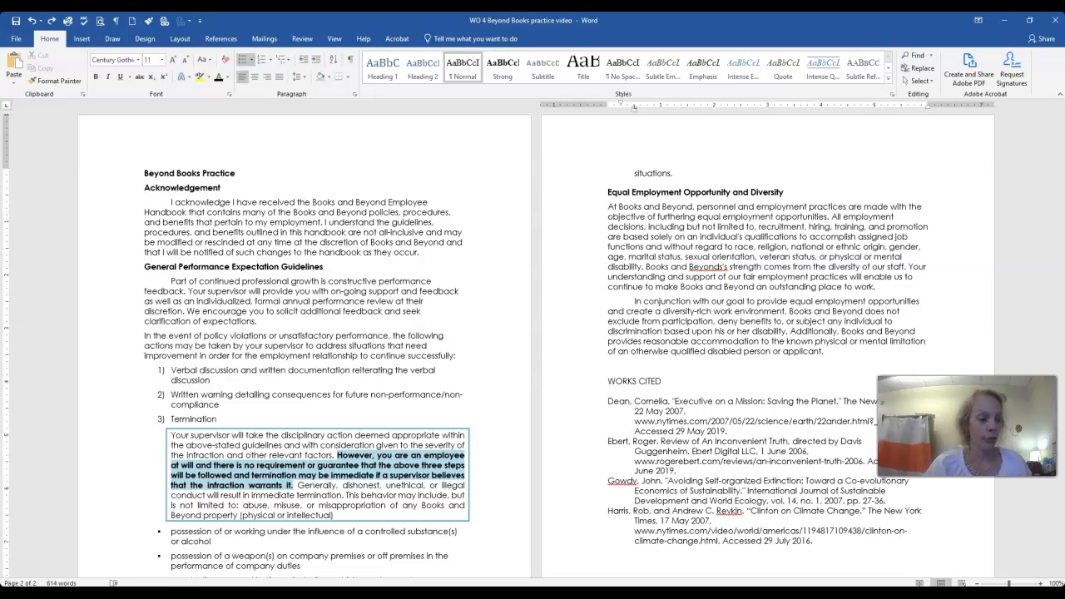
{"action": "key", "text": "ctrl+a"}
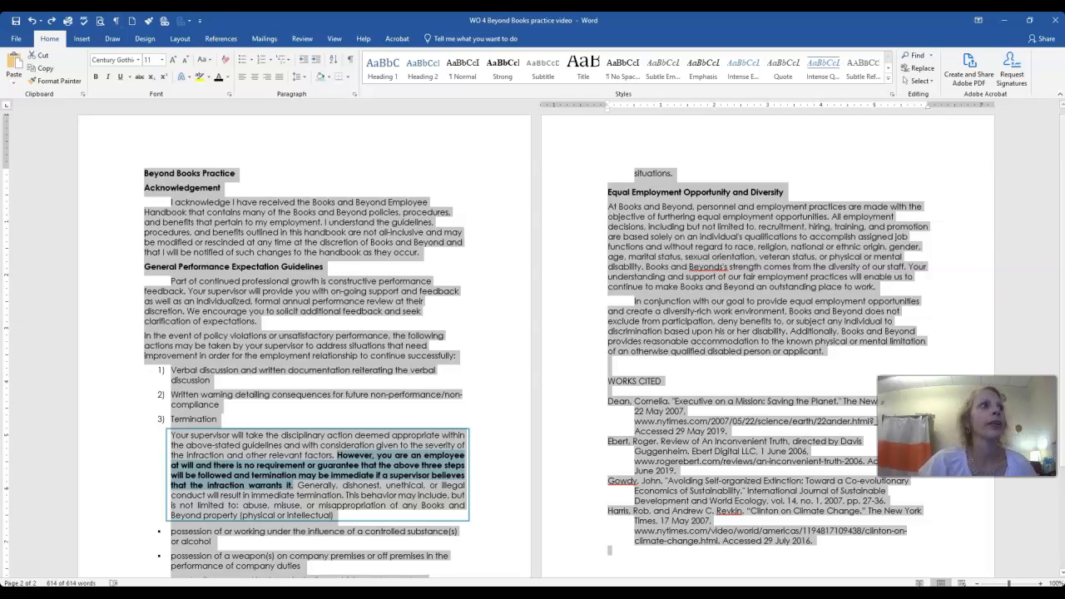
{"action": "left_click", "coordinate": [353, 97]}
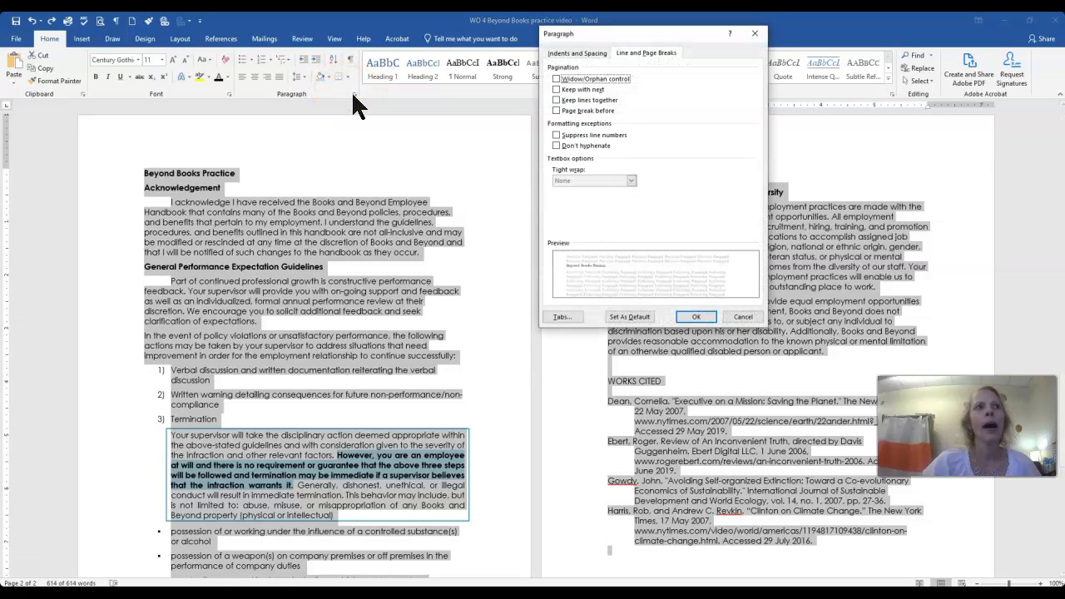
{"action": "left_click", "coordinate": [570, 51]}
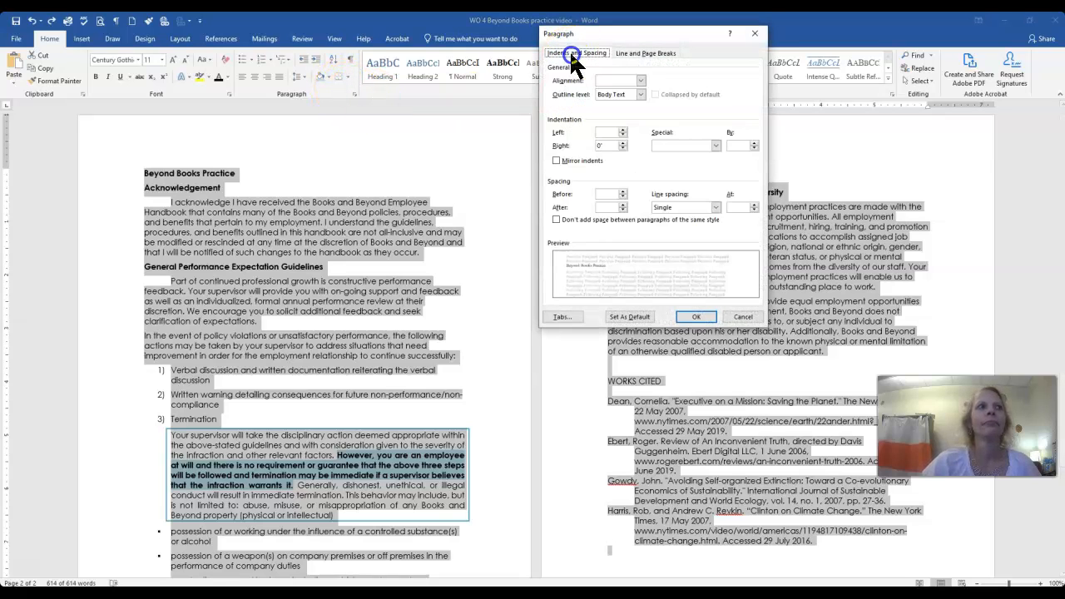
{"action": "left_click", "coordinate": [629, 53]}
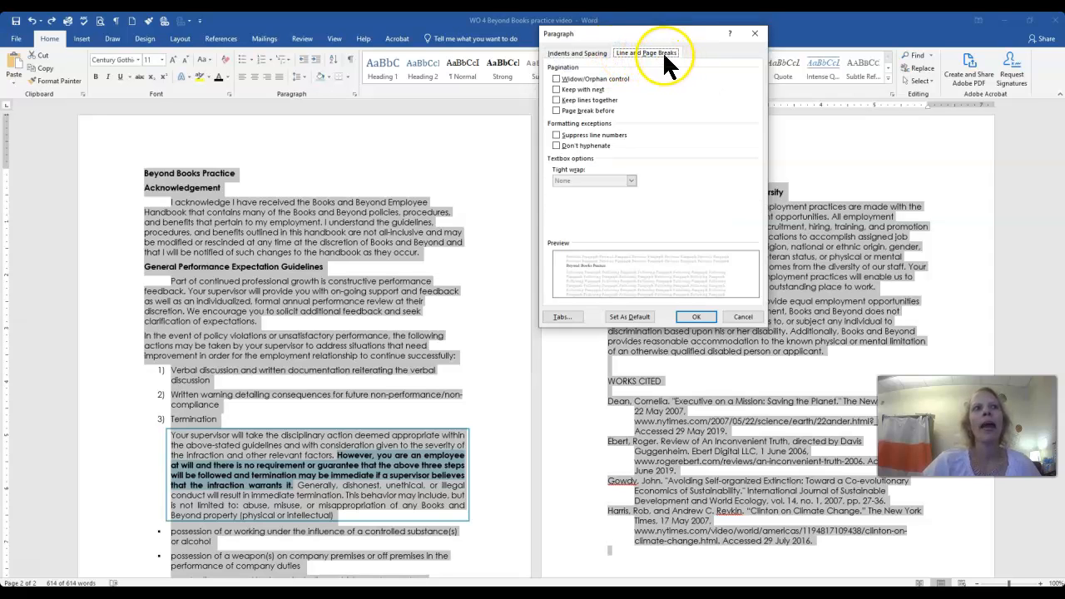
{"action": "left_click", "coordinate": [557, 79]}
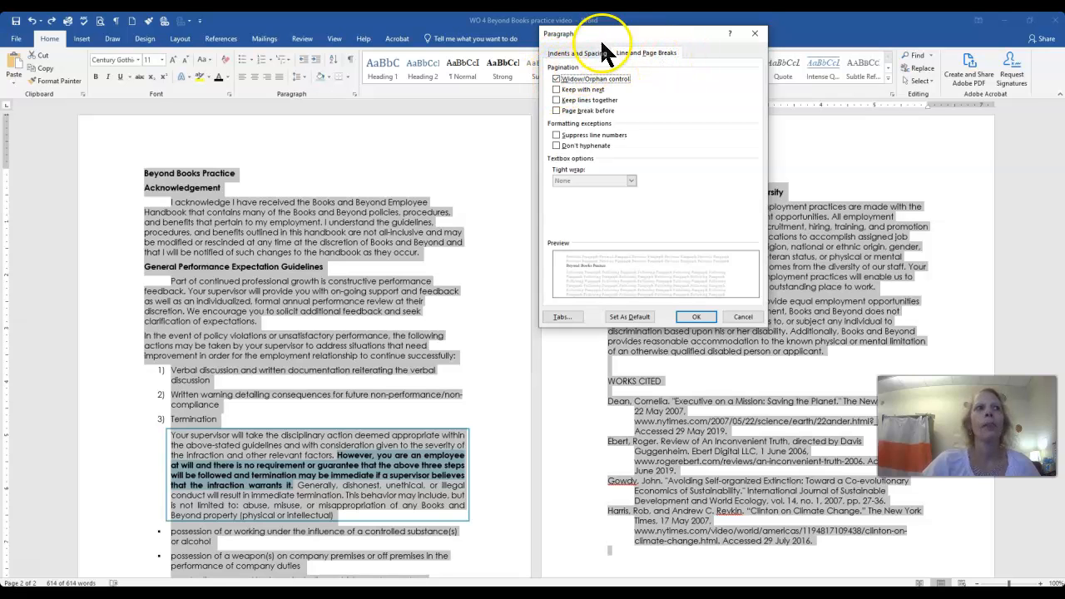
{"action": "left_click_drag", "start_coordinate": [614, 27], "coordinate": [410, 17]}
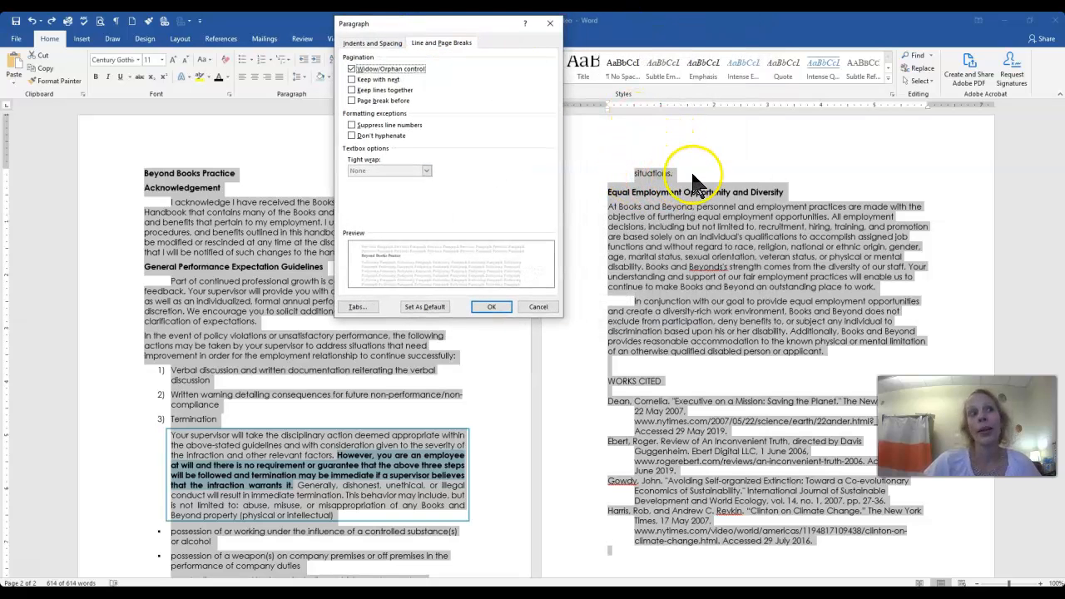
{"action": "left_click", "coordinate": [491, 307]}
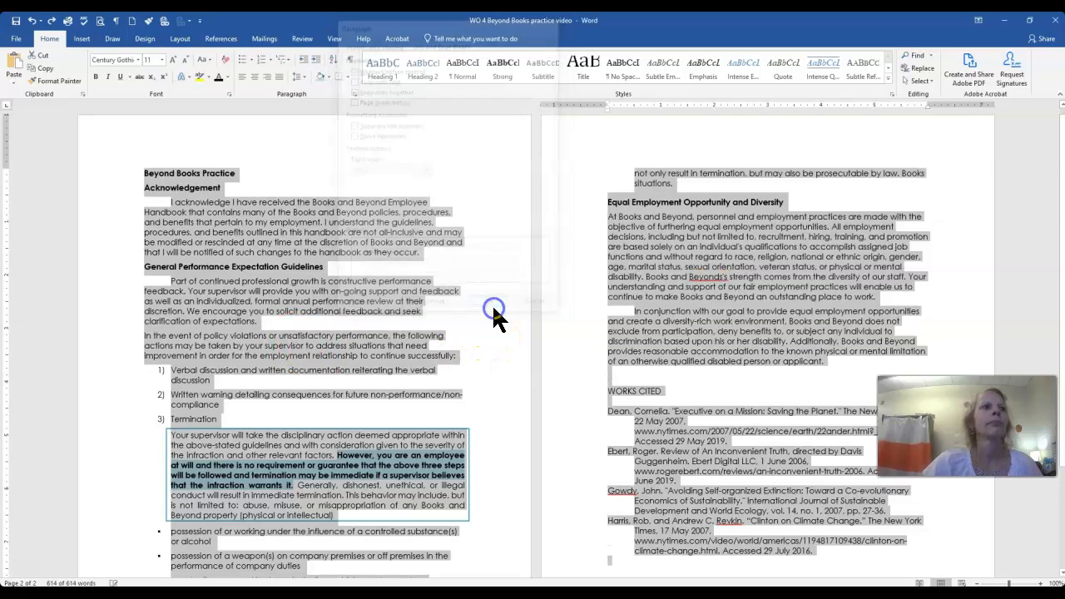
{"action": "left_click", "coordinate": [609, 286]}
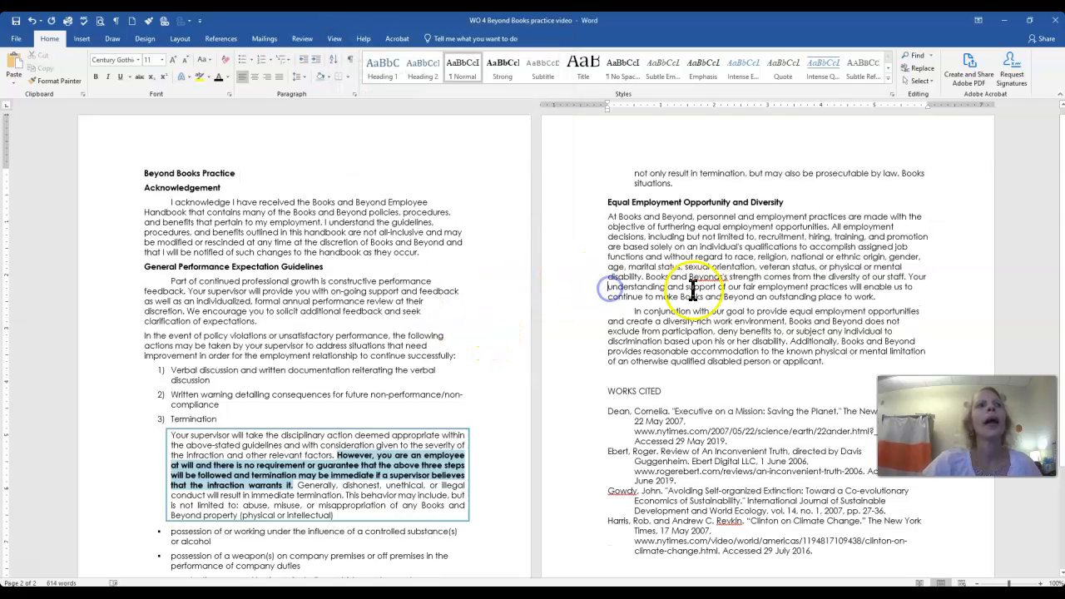
{"action": "left_click", "coordinate": [712, 182]}
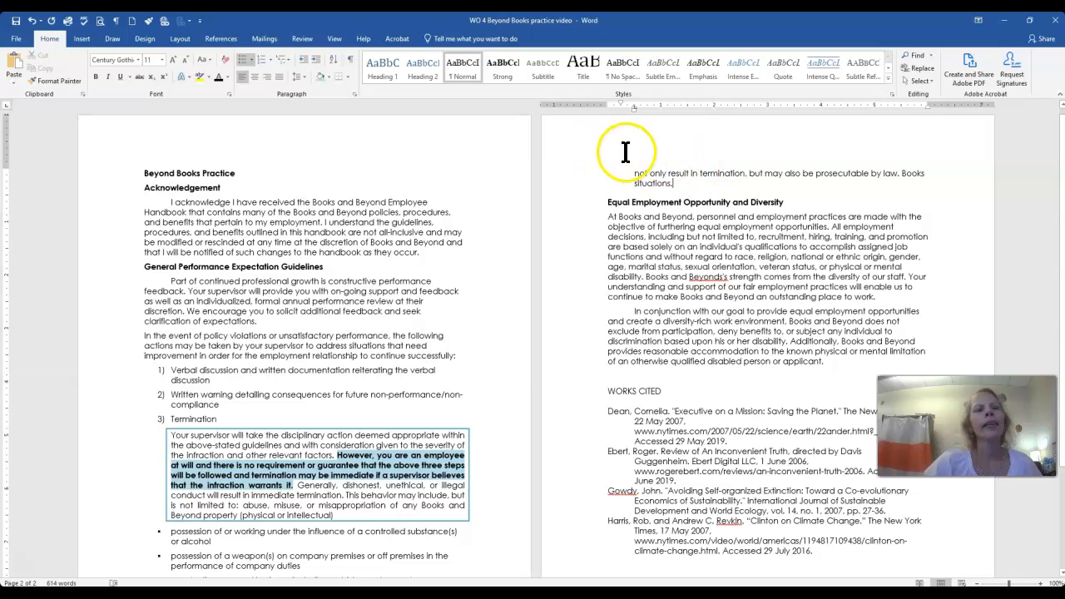
{"action": "left_click", "coordinate": [599, 179]}
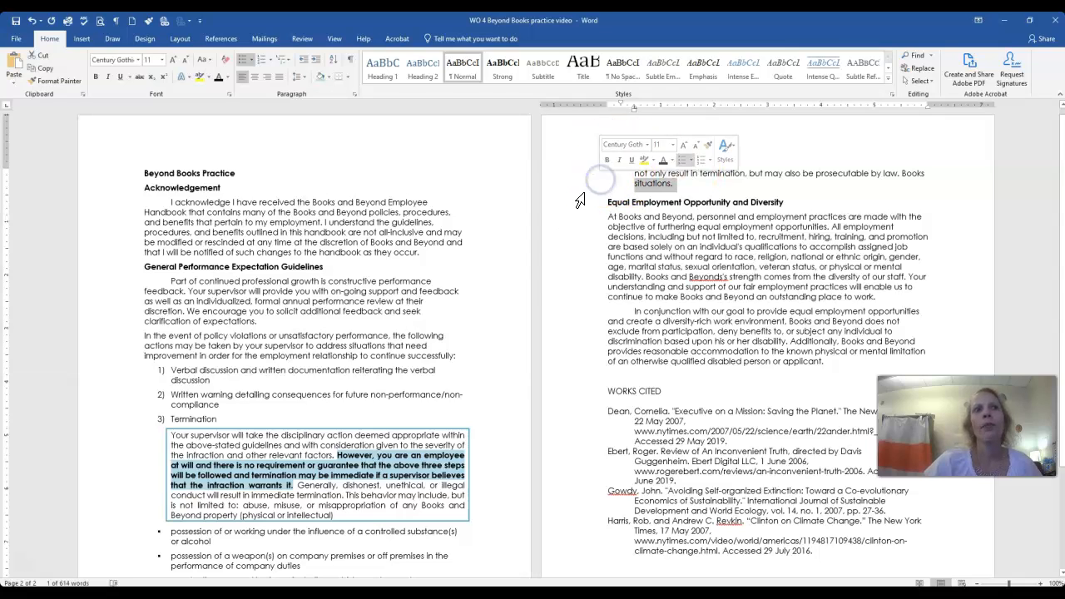
{"action": "left_click", "coordinate": [639, 165]}
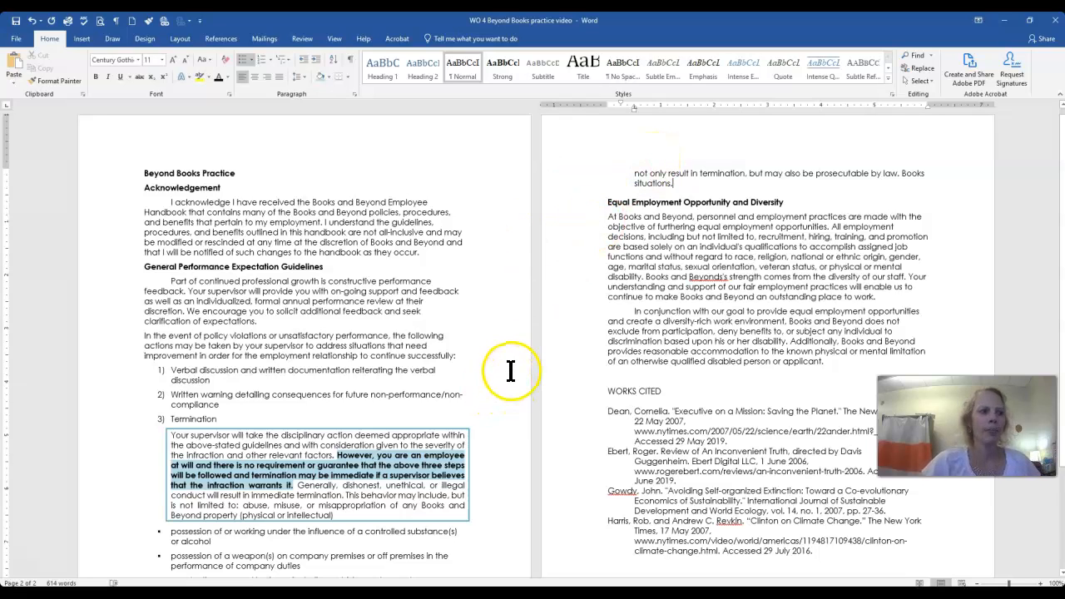
{"action": "left_click", "coordinate": [613, 173]}
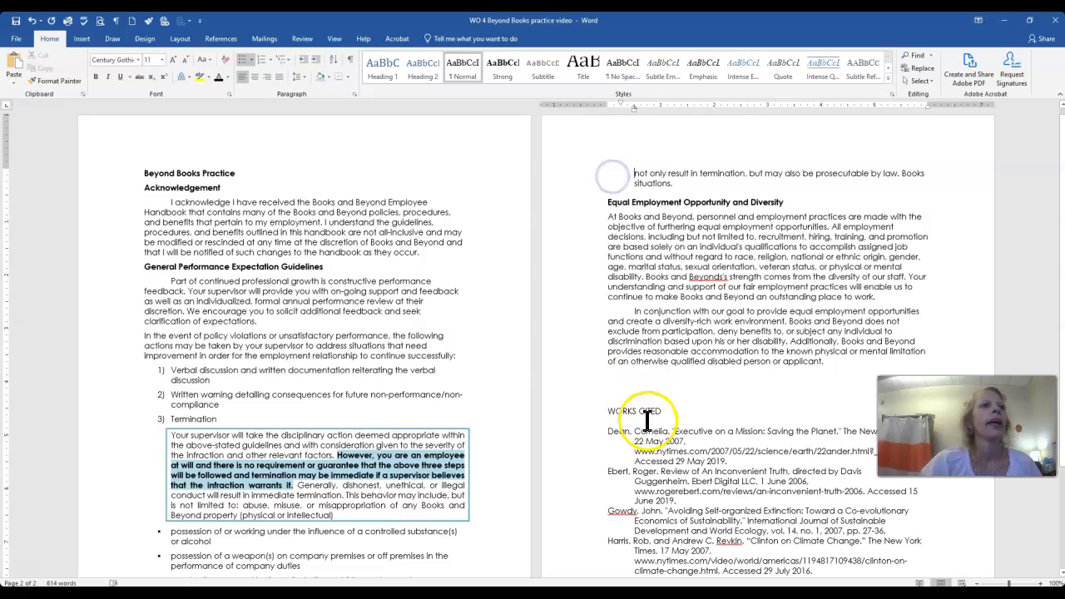
Step: Show the formatting marks and delete three of the empty paragraphs above the WORKS CITED heading
{"action": "left_click", "coordinate": [352, 61]}
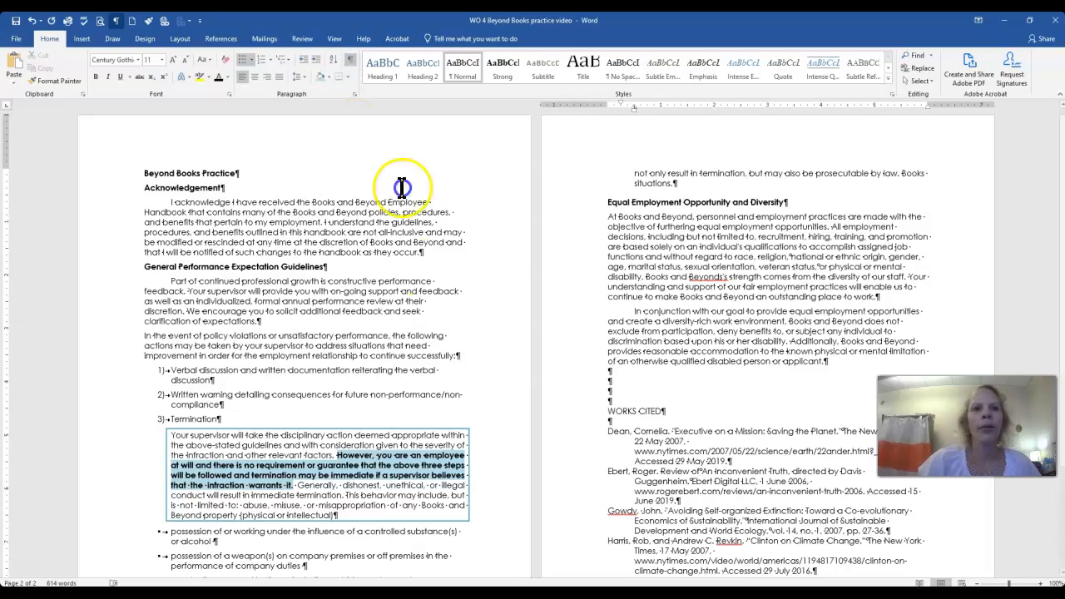
{"action": "scroll", "coordinate": [695, 377], "scroll_direction": "down", "scroll_amount": 4}
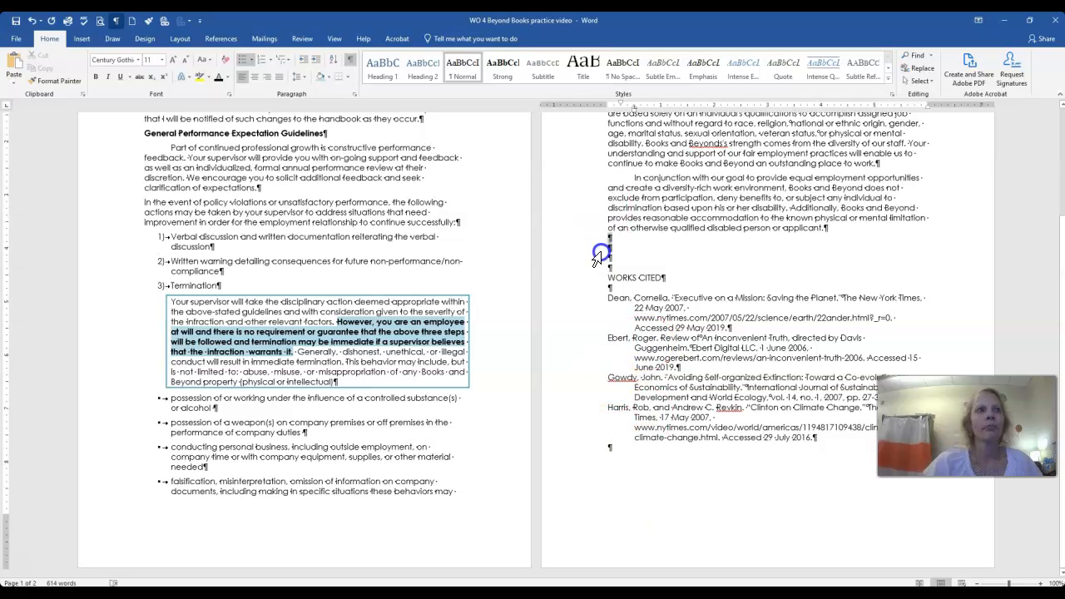
{"action": "left_click_drag", "start_coordinate": [602, 262], "coordinate": [602, 259]}
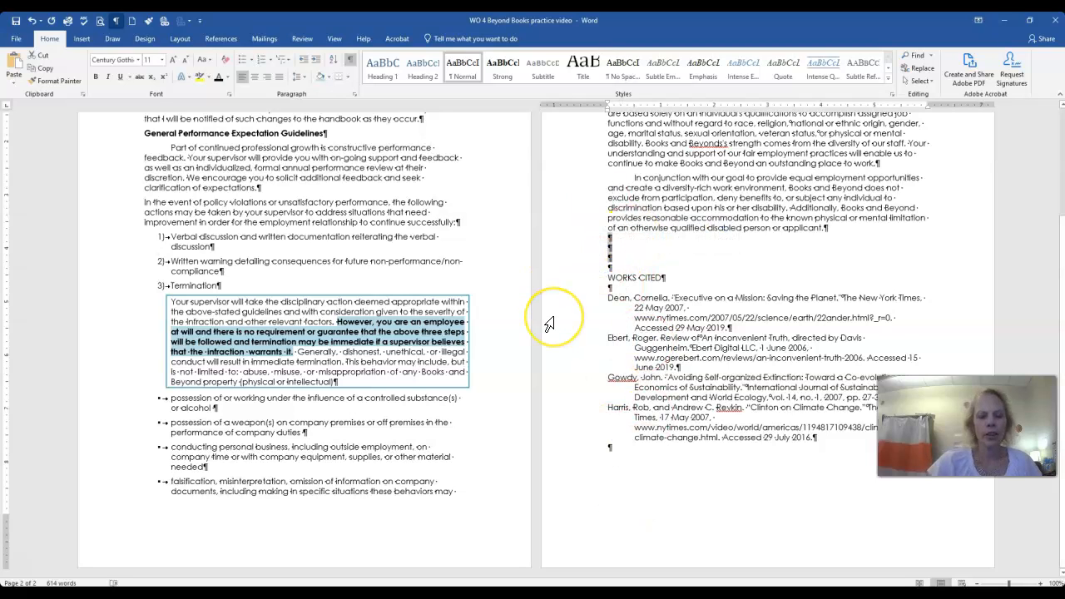
{"action": "key", "text": "Delete"}
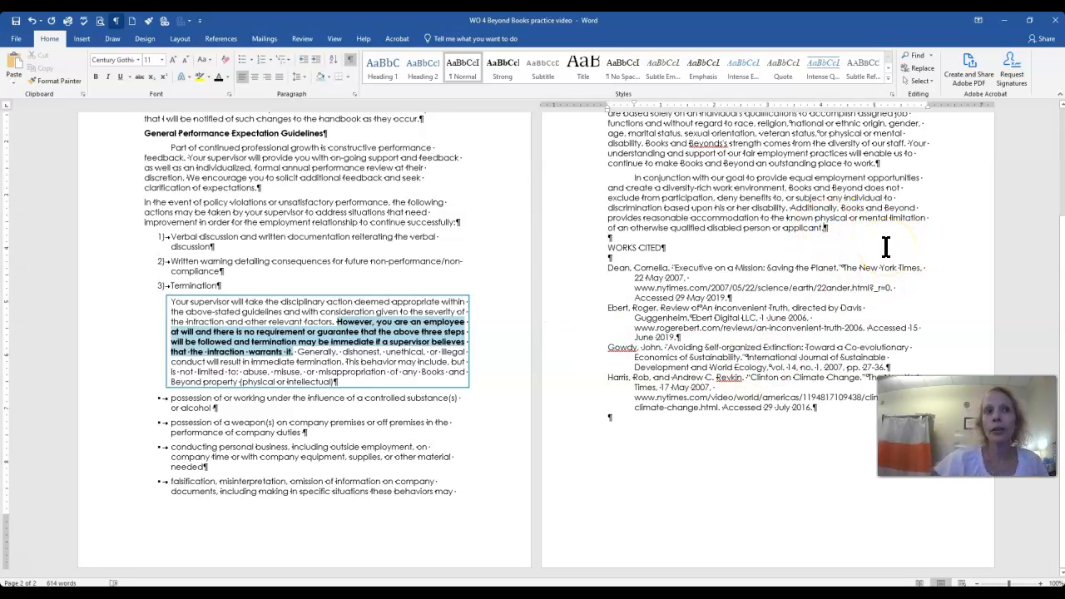
{"action": "key", "text": "Return"}
{"action": "key", "text": "Return"}
{"action": "key", "text": "Return"}
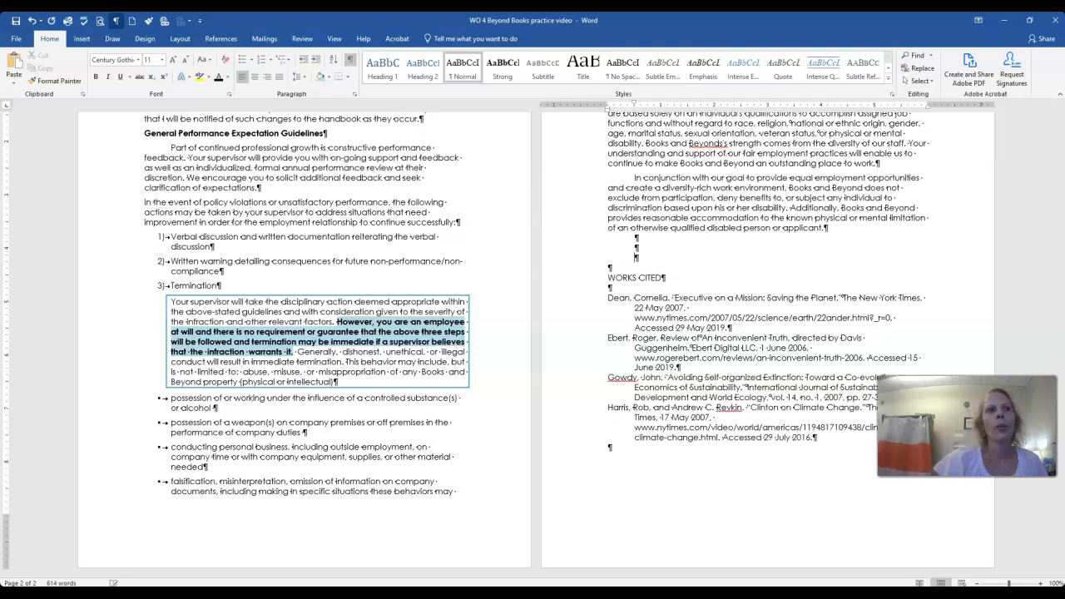
{"action": "key", "text": "BackSpace"}
{"action": "key", "text": "BackSpace"}
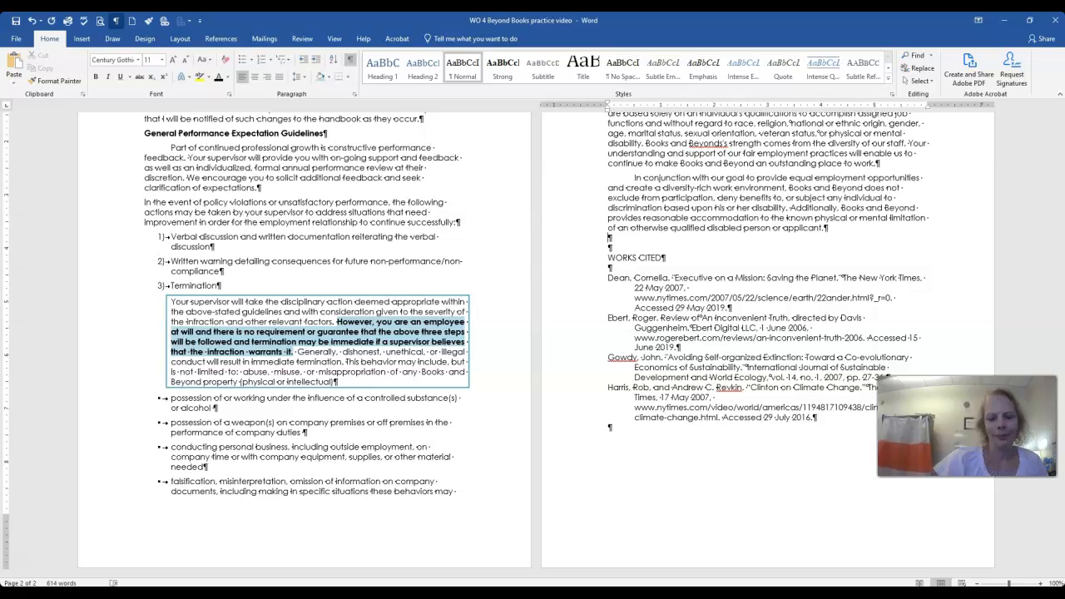
{"action": "key", "text": "BackSpace"}
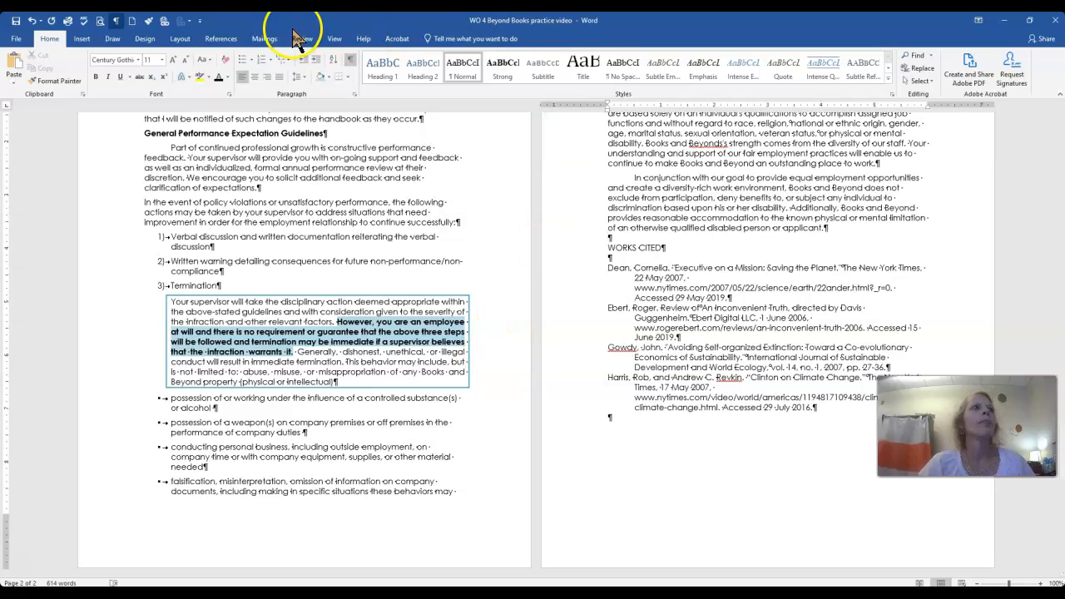
Step: Hide the formatting marks in the document
{"action": "left_click", "coordinate": [349, 62]}
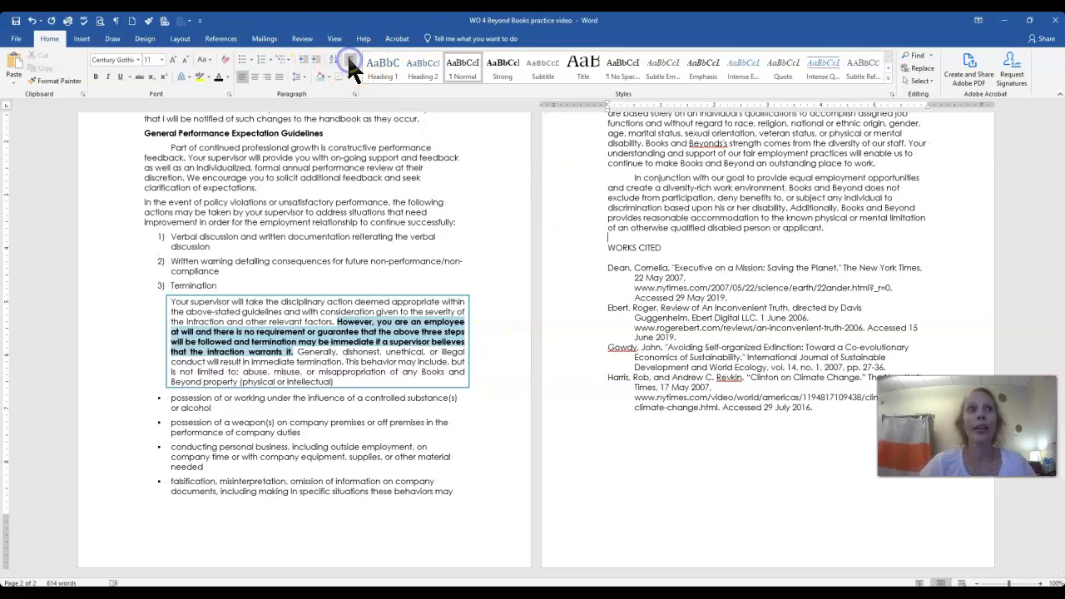